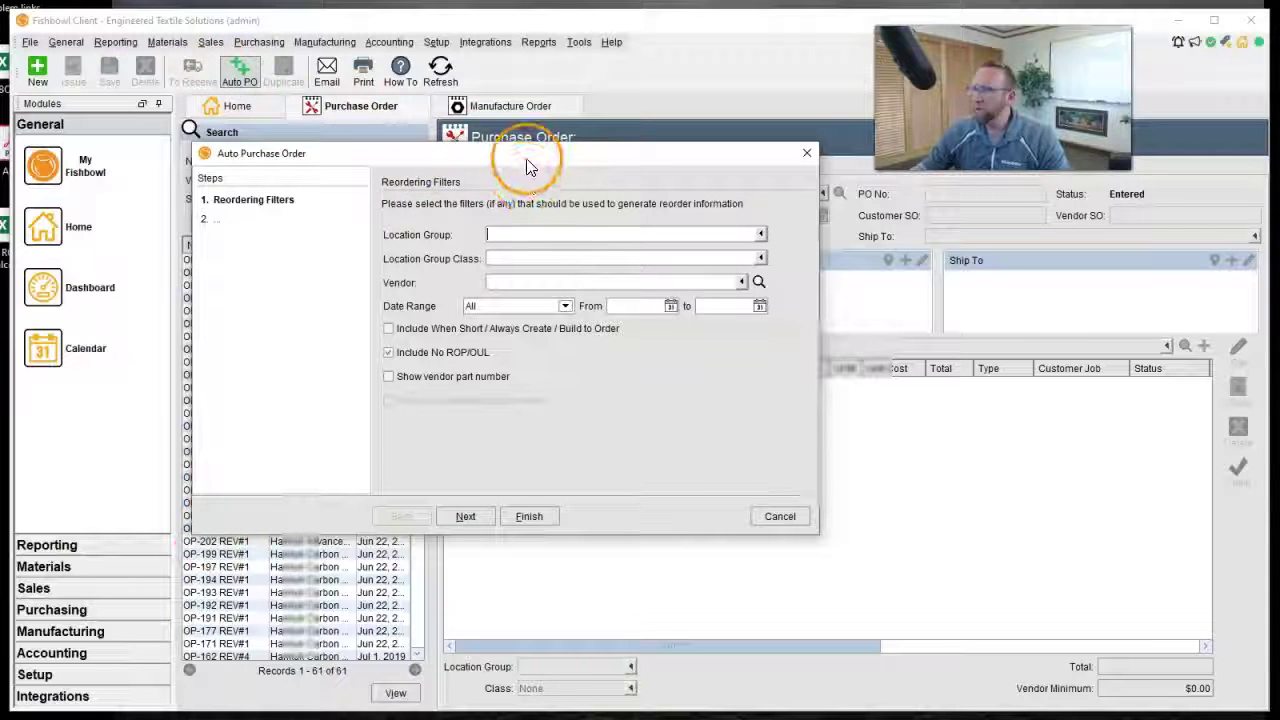
Examine the location group, location group class and vendor choices in the Auto Purchase Order reordering filters
left_click_drag(523, 154, 550, 158)
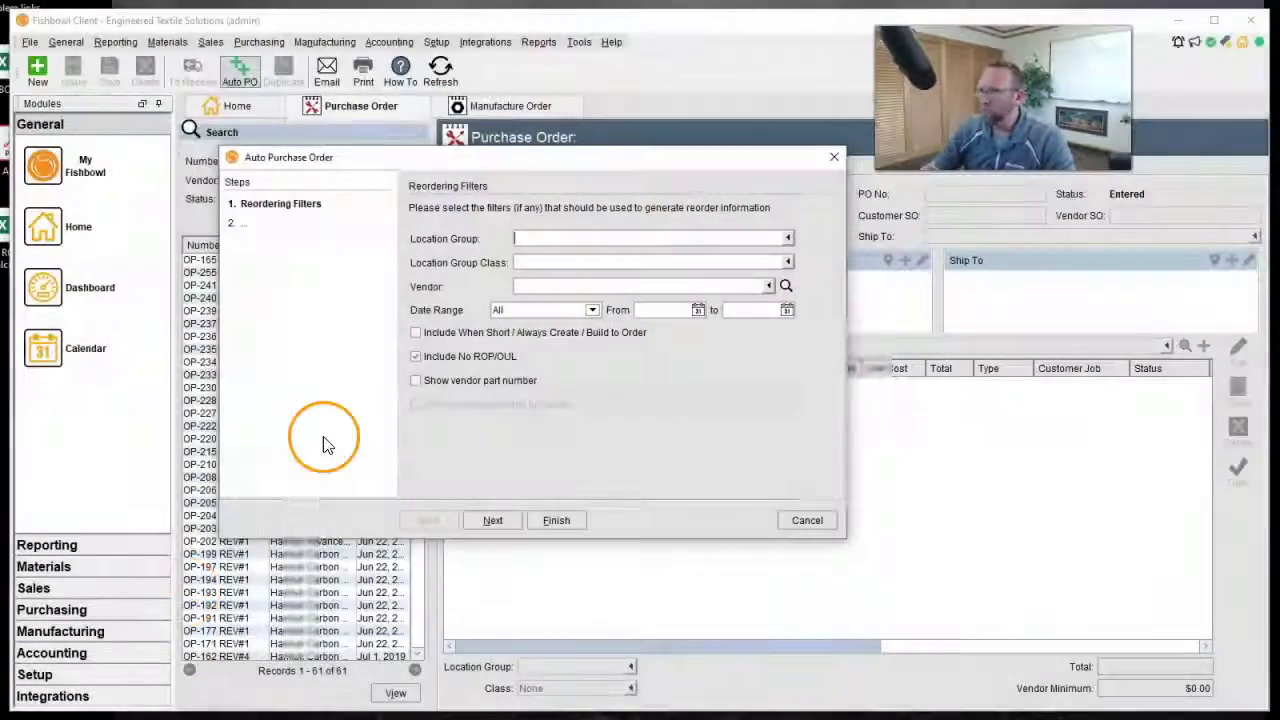
left_click(641, 239)
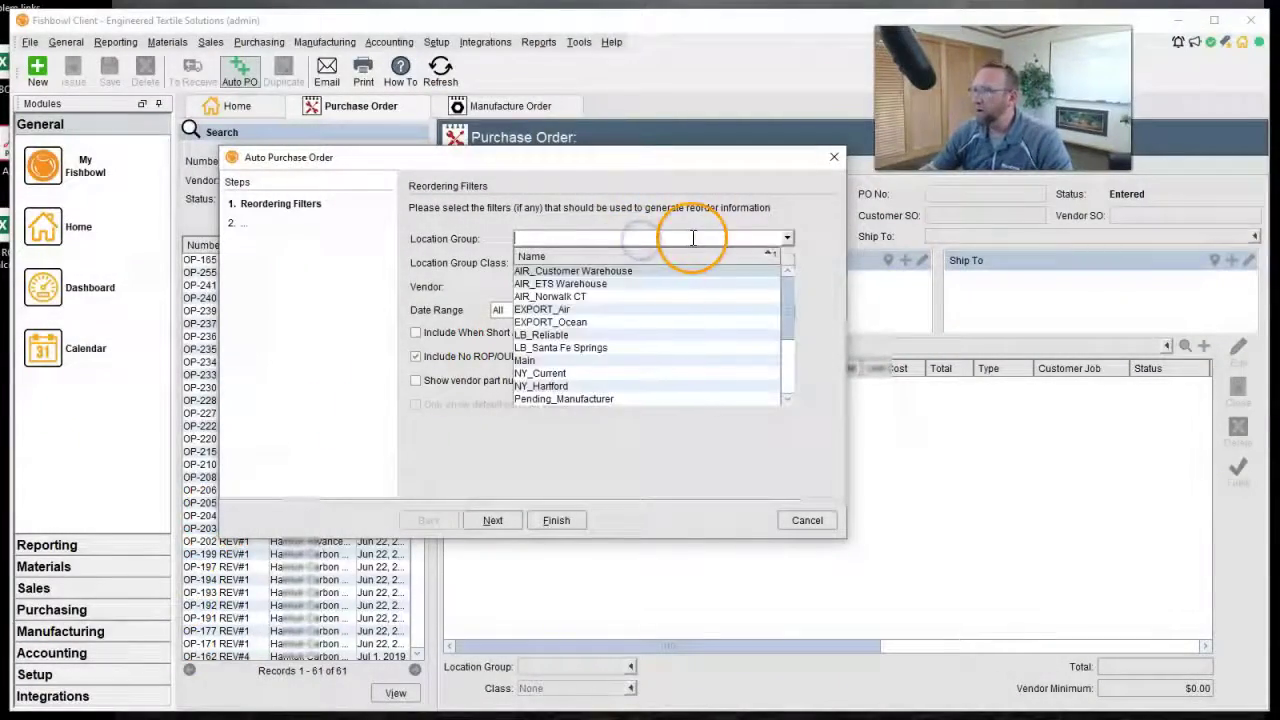
left_click_drag(789, 302, 806, 238)
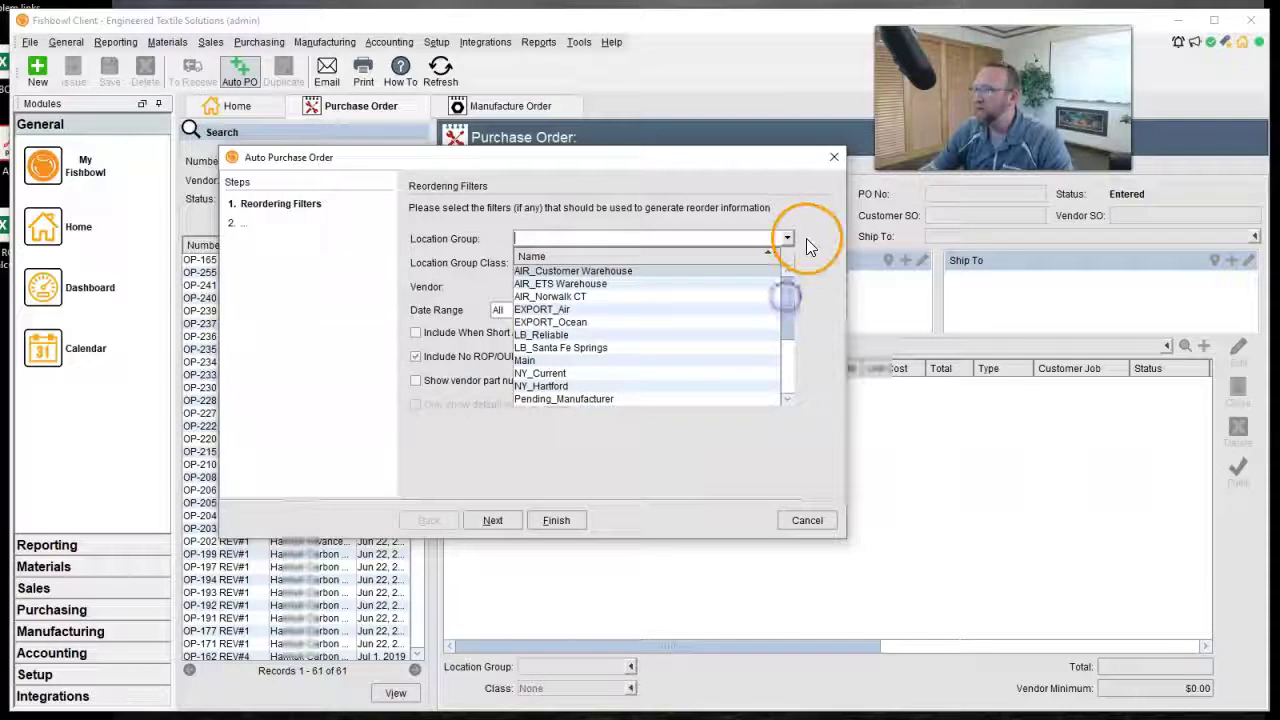
left_click(806, 236)
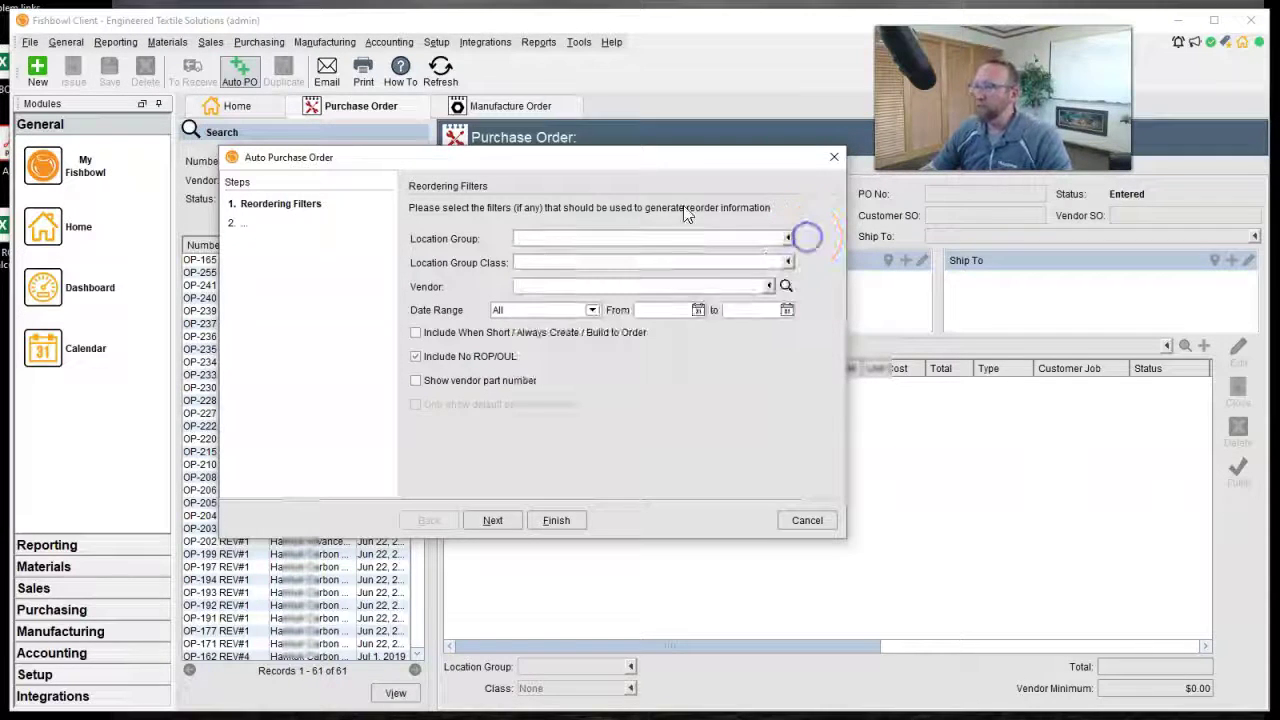
left_click(544, 262)
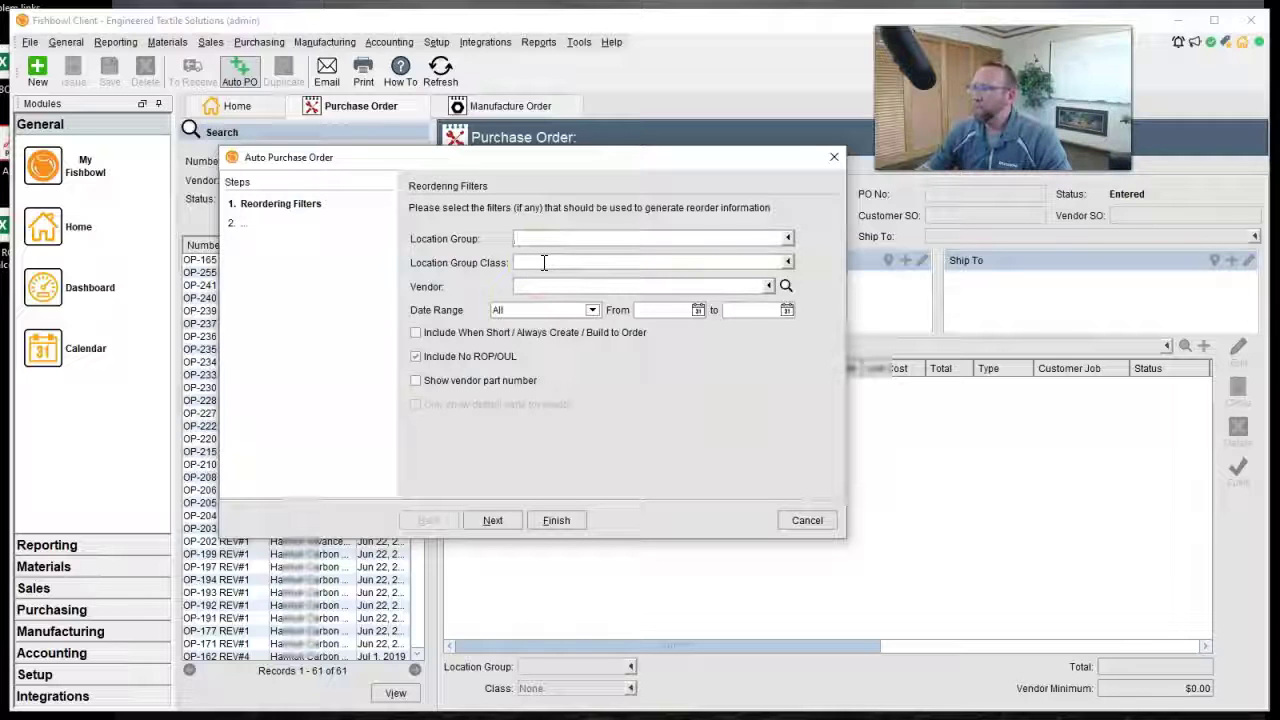
left_click(552, 262)
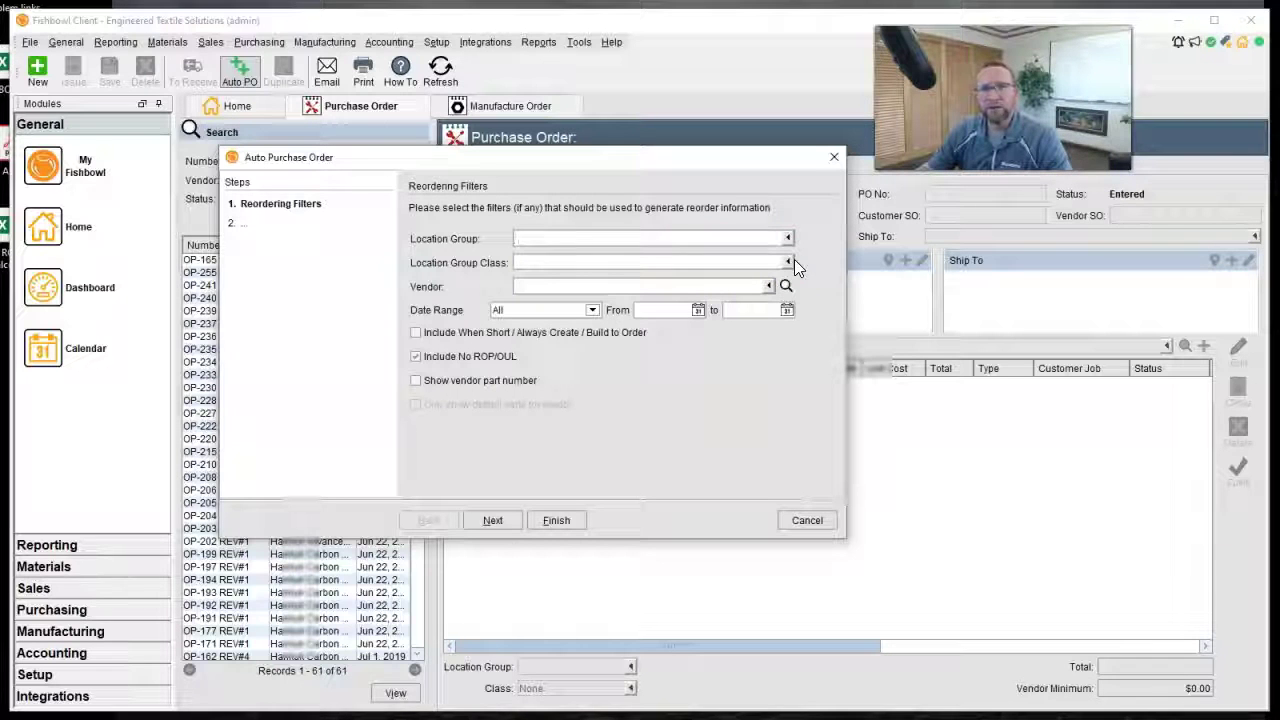
left_click(727, 285)
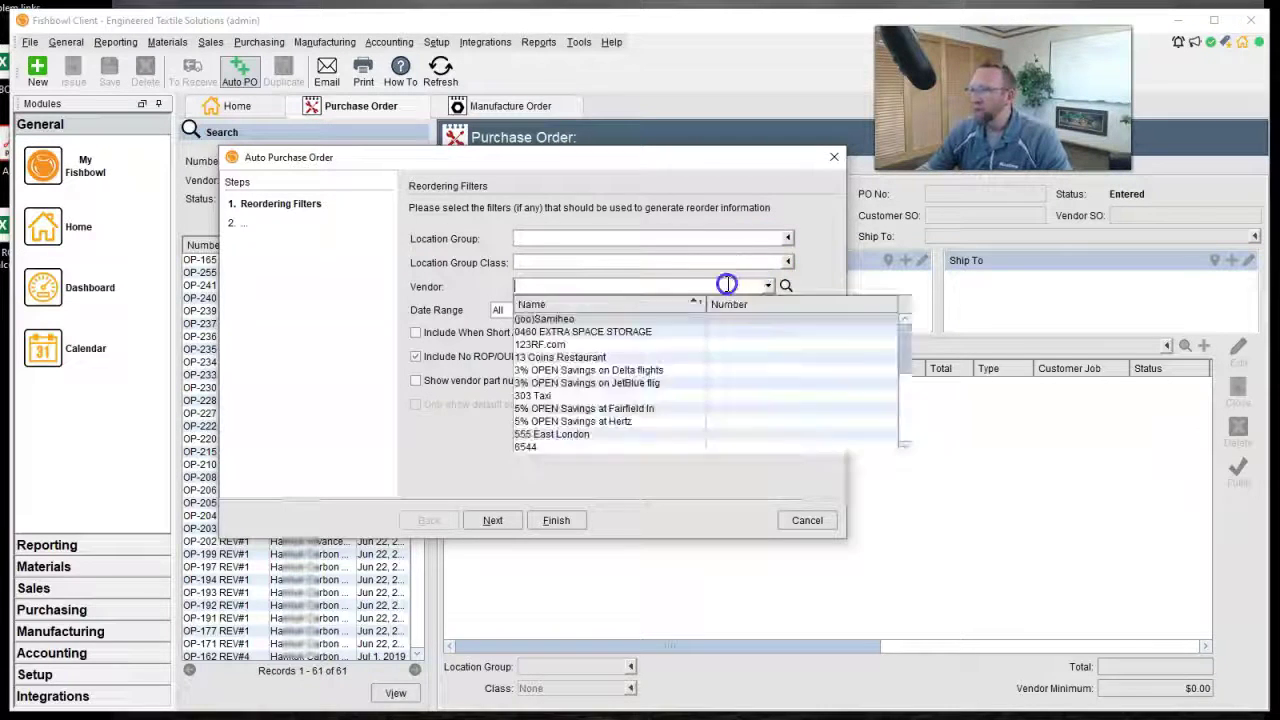
left_click(814, 278)
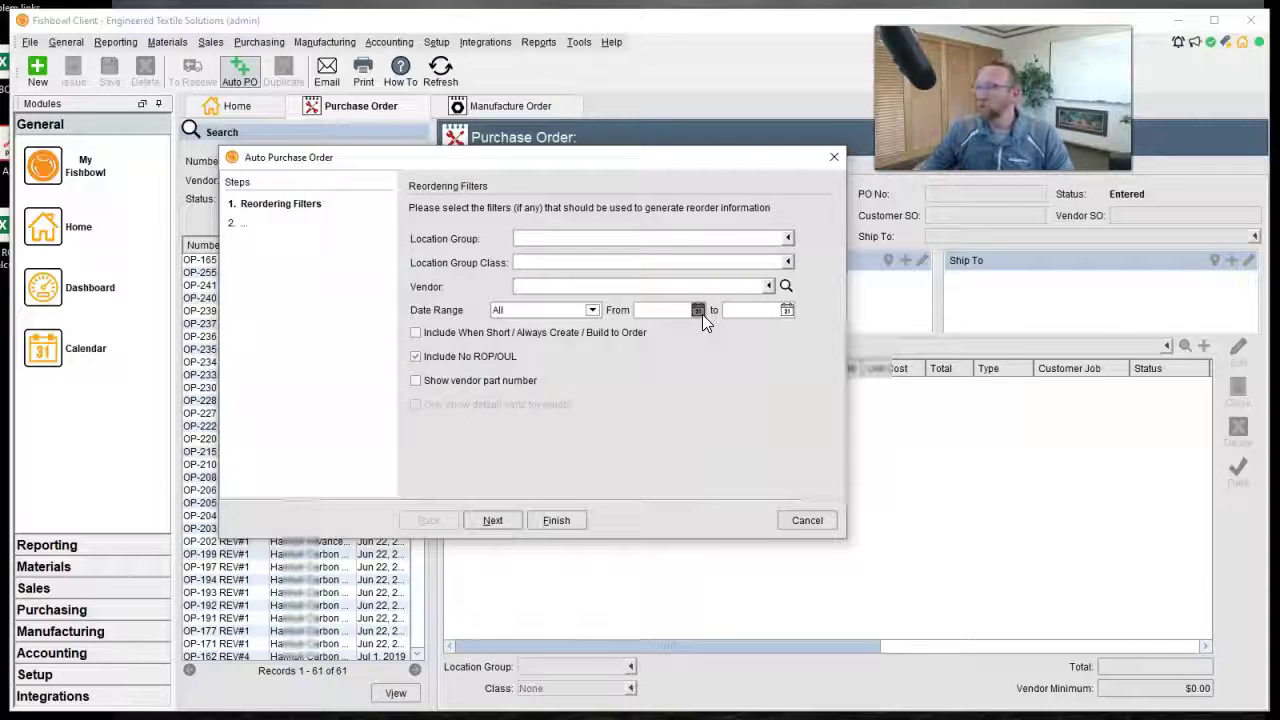
Set the reordering date range to end on 11/20/2019, and dismiss the Auto Purchase Order wizard
left_click(788, 310)
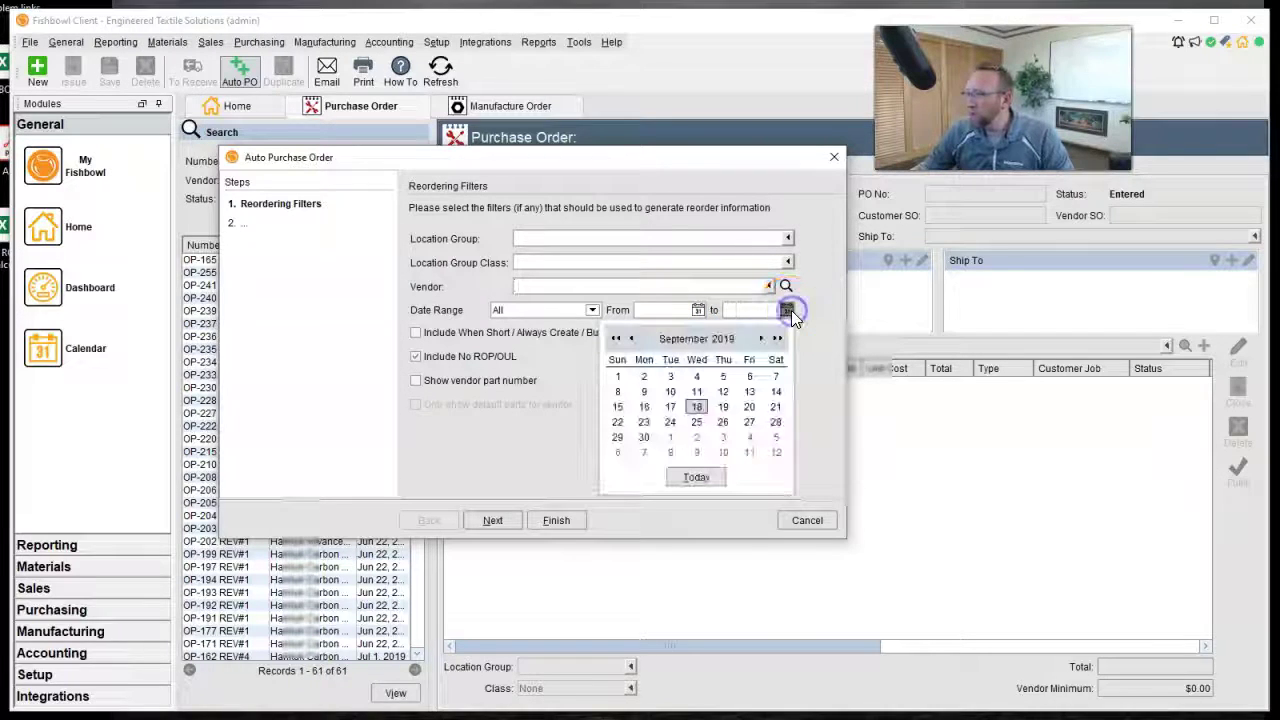
left_click(761, 338)
left_click(761, 338)
left_click(697, 421)
left_click(737, 353)
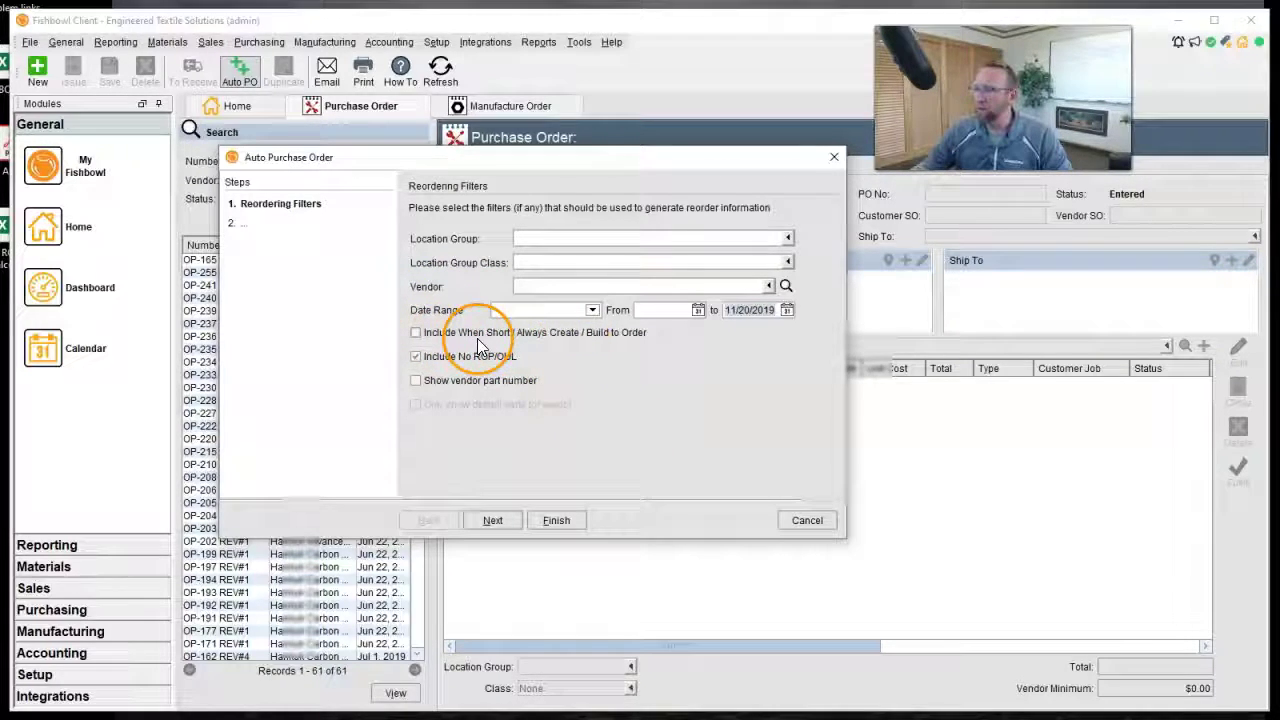
left_click(807, 520)
Open the Bill of Materials module and compare its Auto Create setting with the Auto Purchase Order filter options
left_click(324, 42)
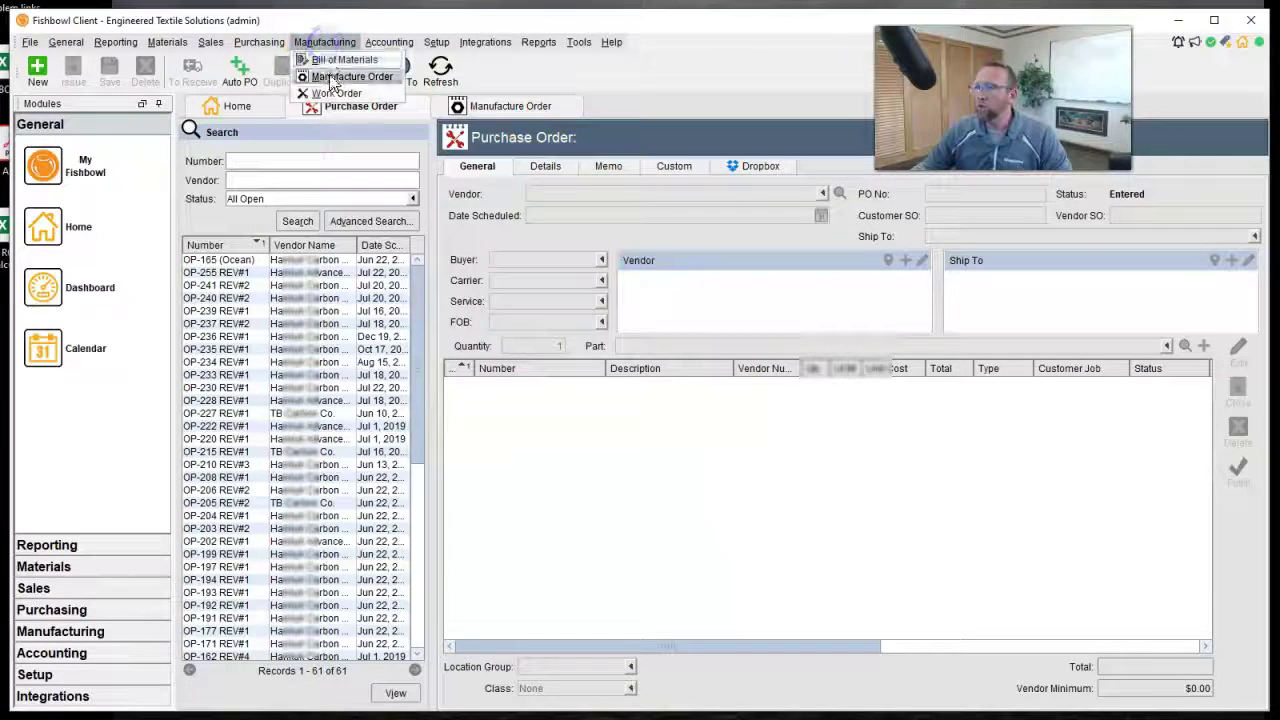
left_click(329, 58)
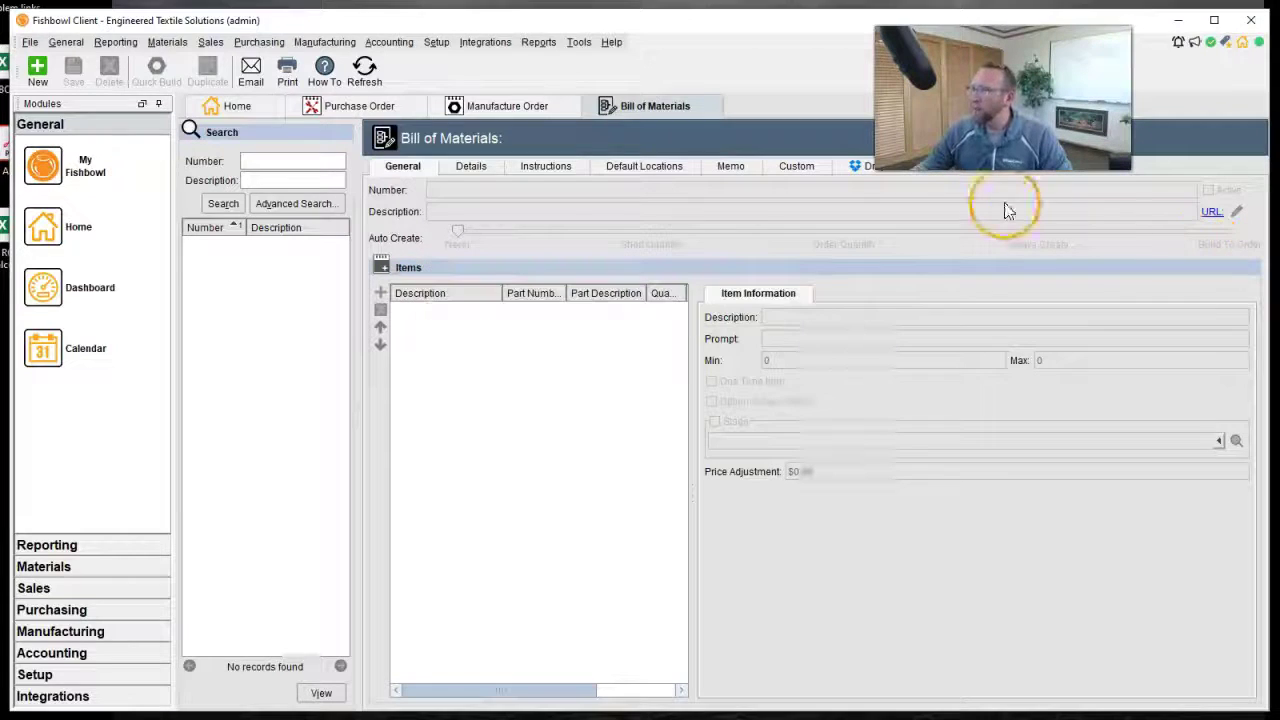
left_click(348, 110)
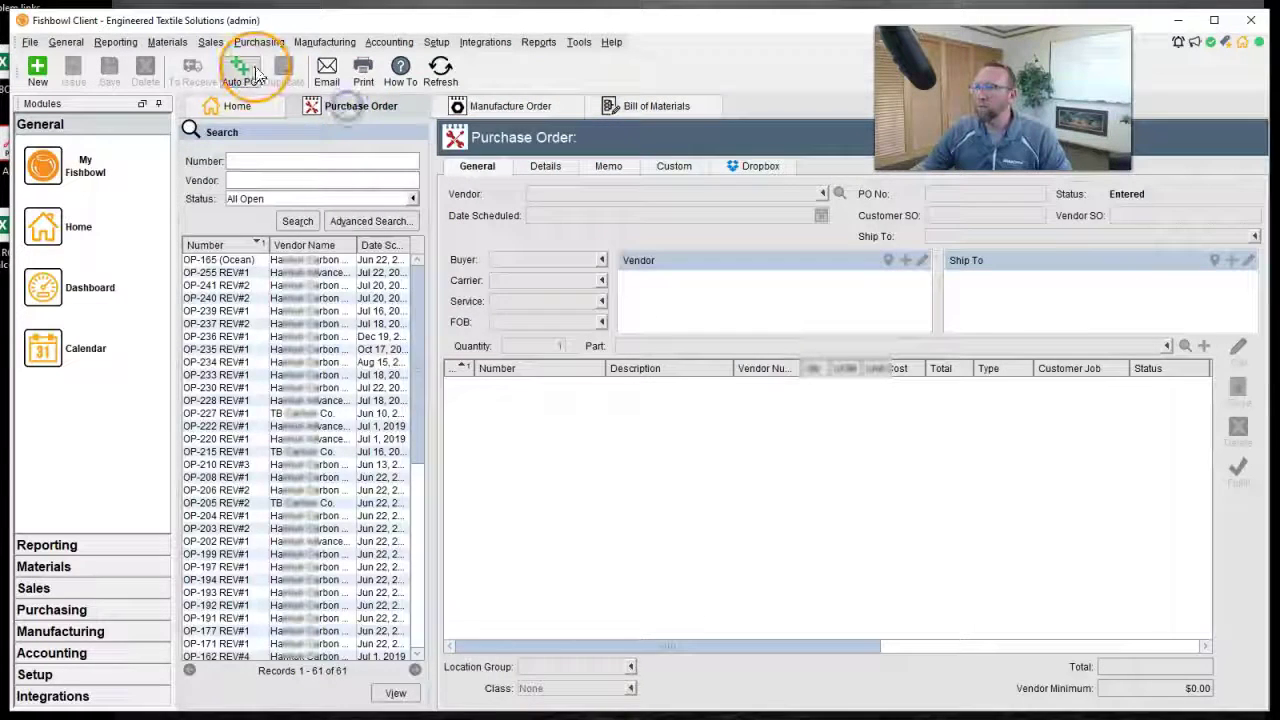
left_click(252, 73)
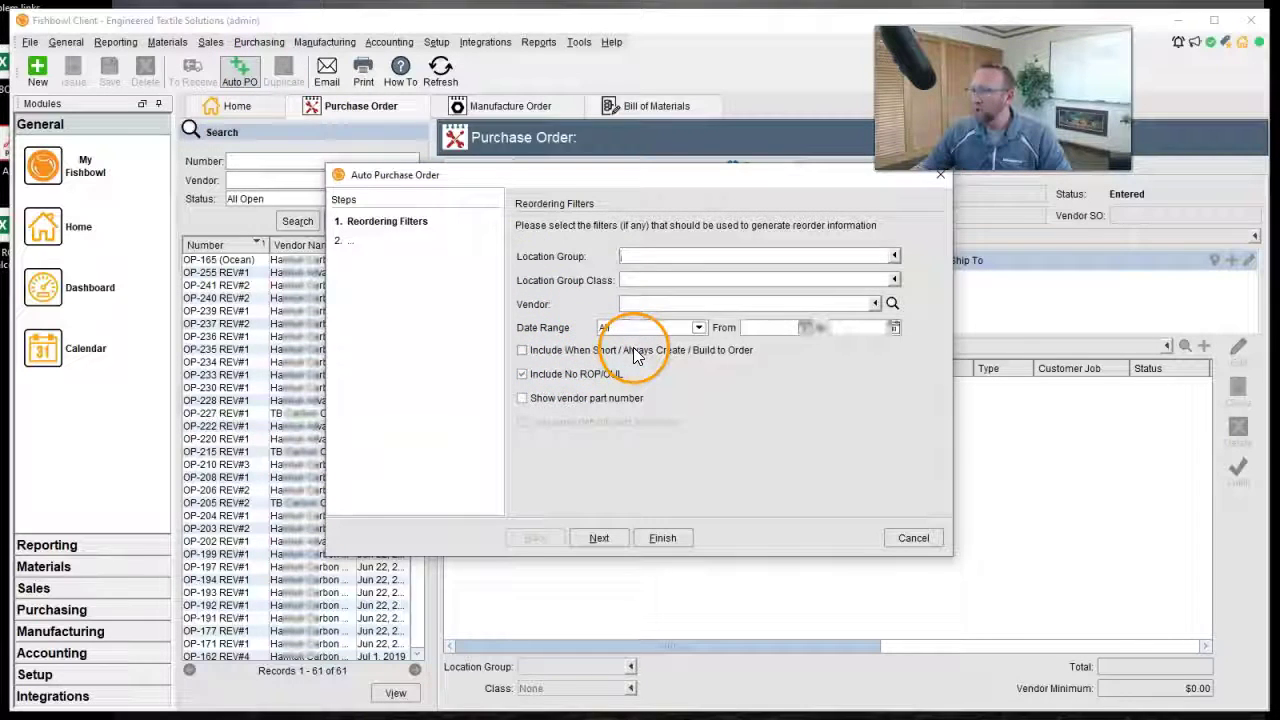
left_click(913, 538)
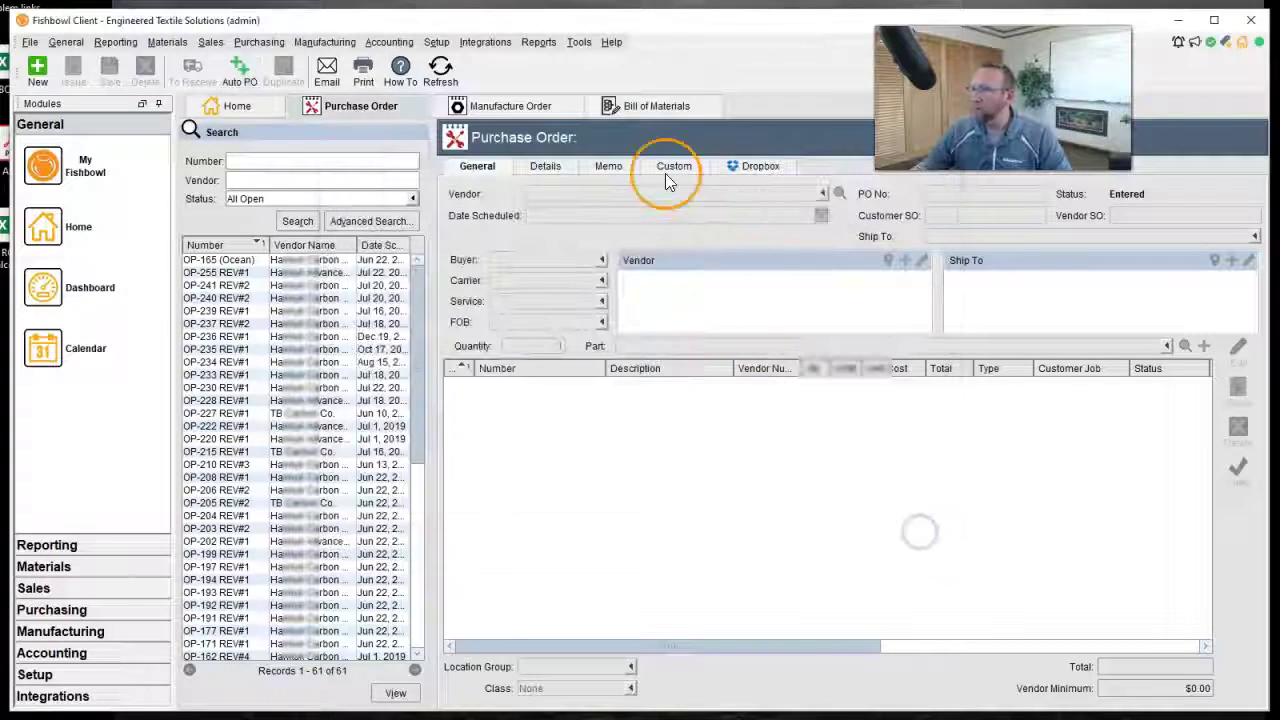
left_click(631, 106)
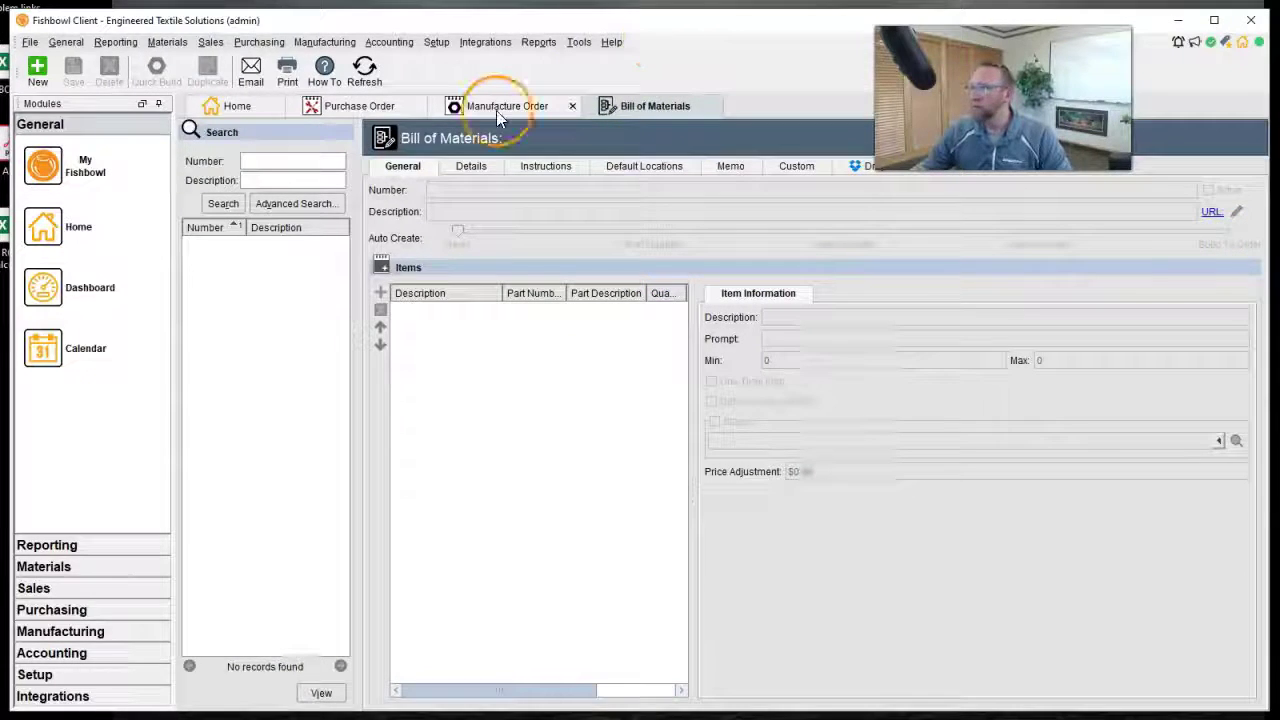
Generate auto purchase orders with parts lacking ROP/OUL excluded and vendor part numbers shown
left_click(360, 106)
left_click(239, 72)
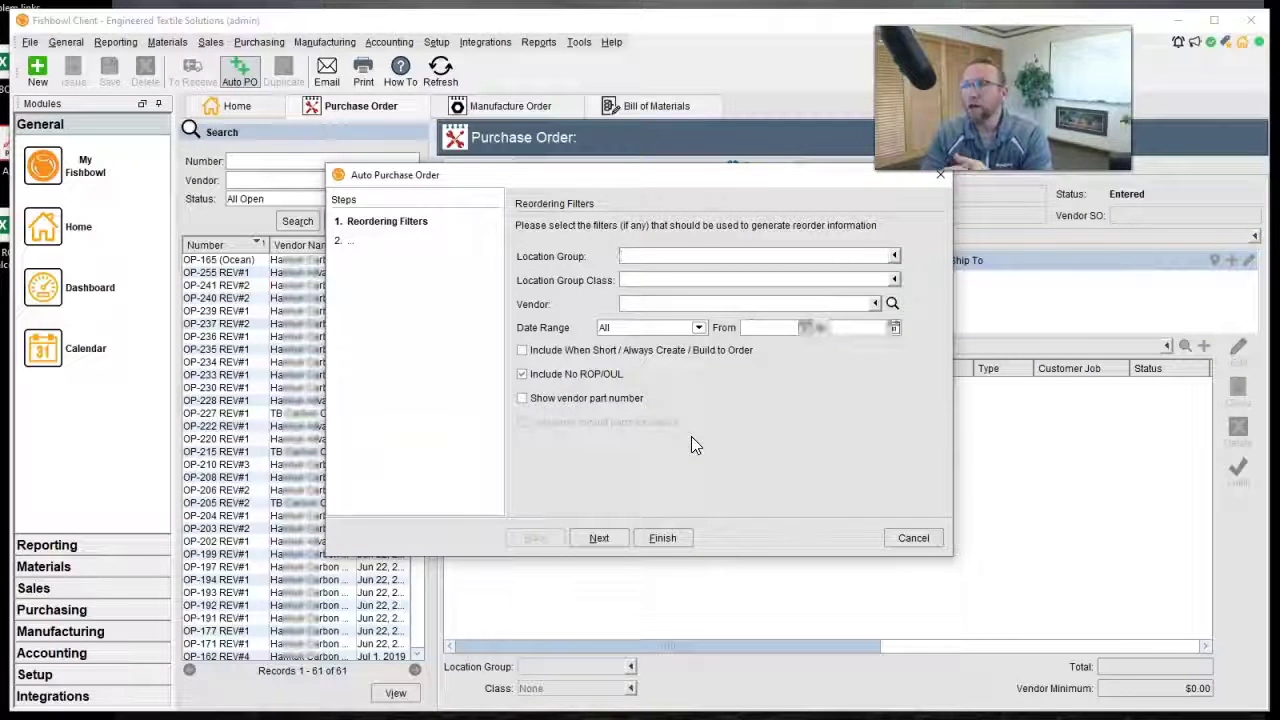
left_click(678, 421)
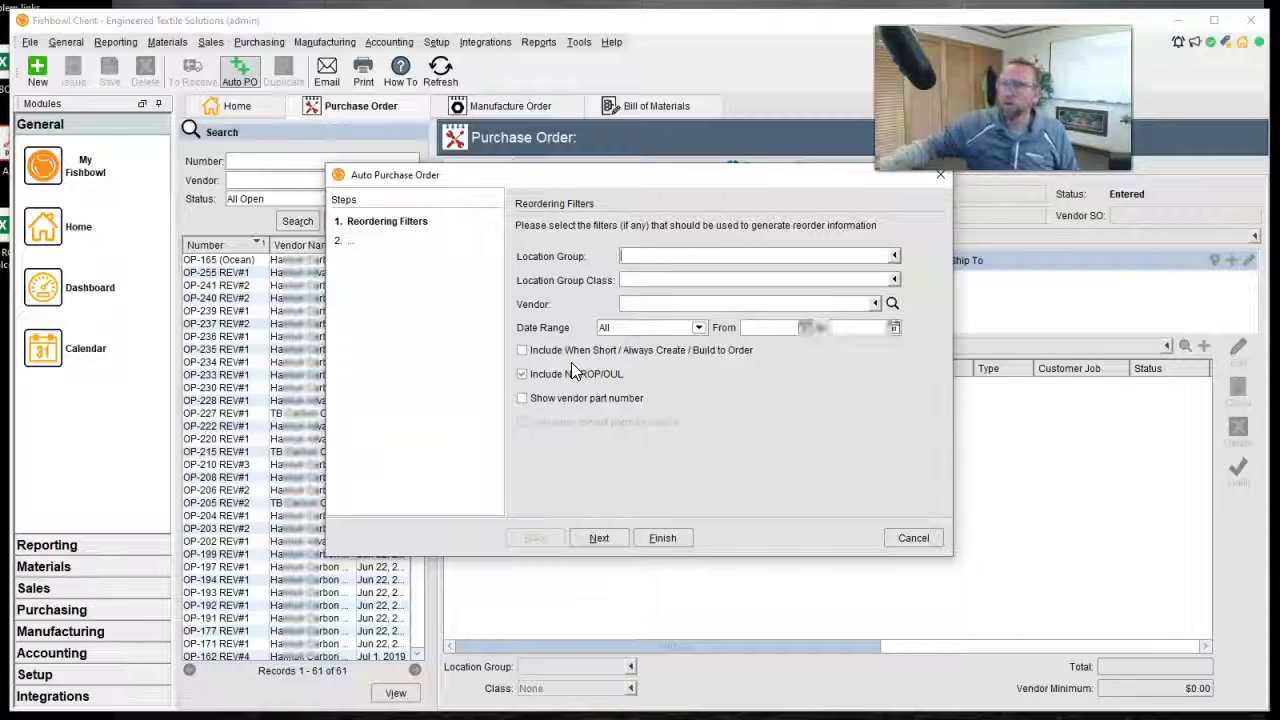
left_click(521, 374)
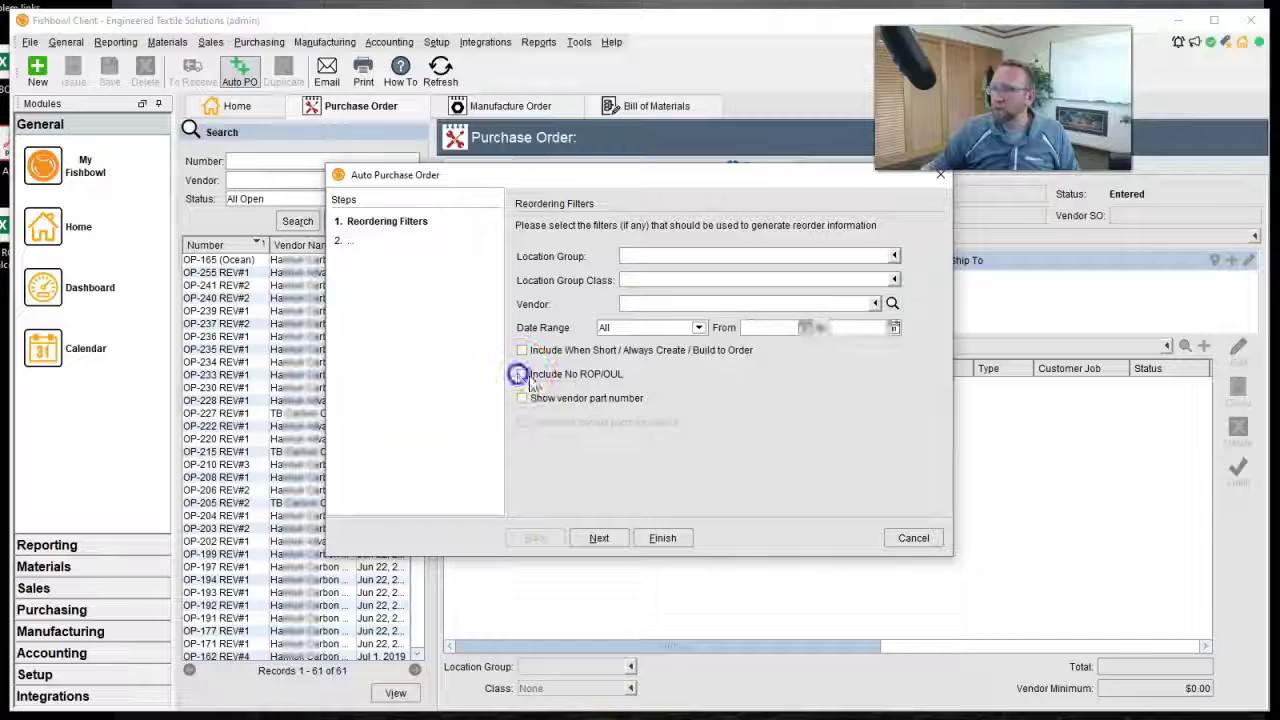
left_click(686, 390)
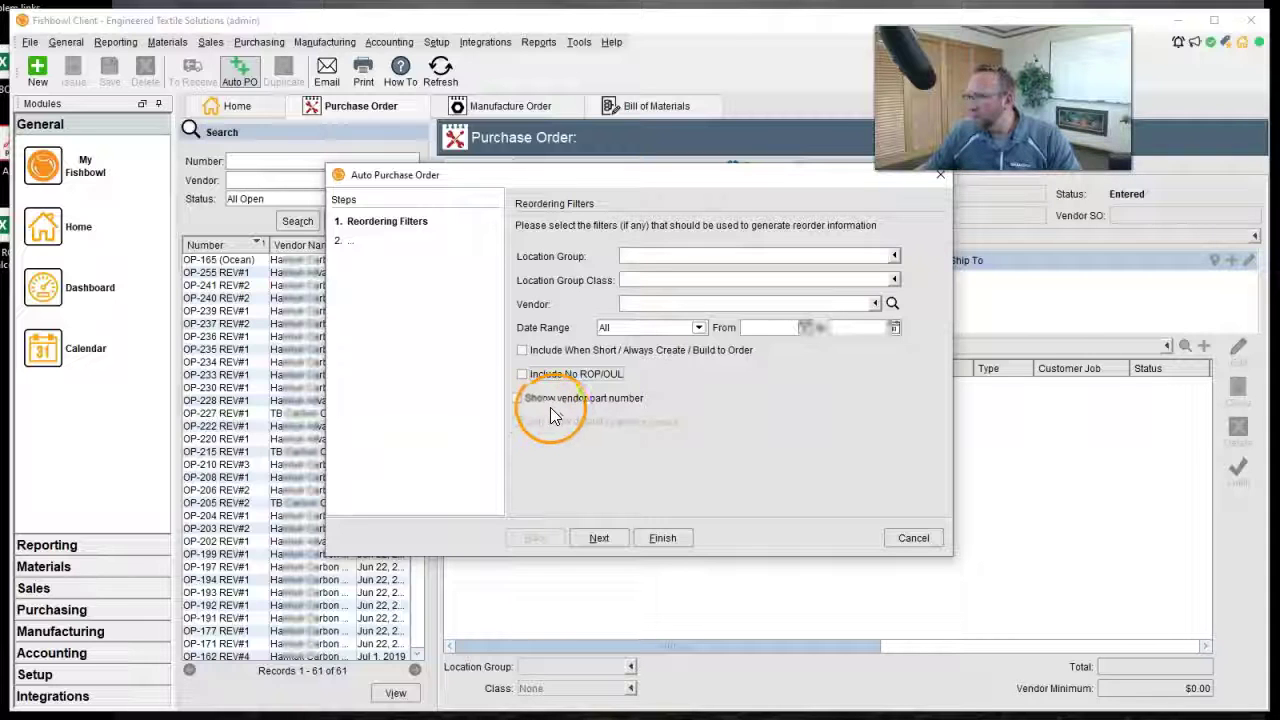
left_click(521, 399)
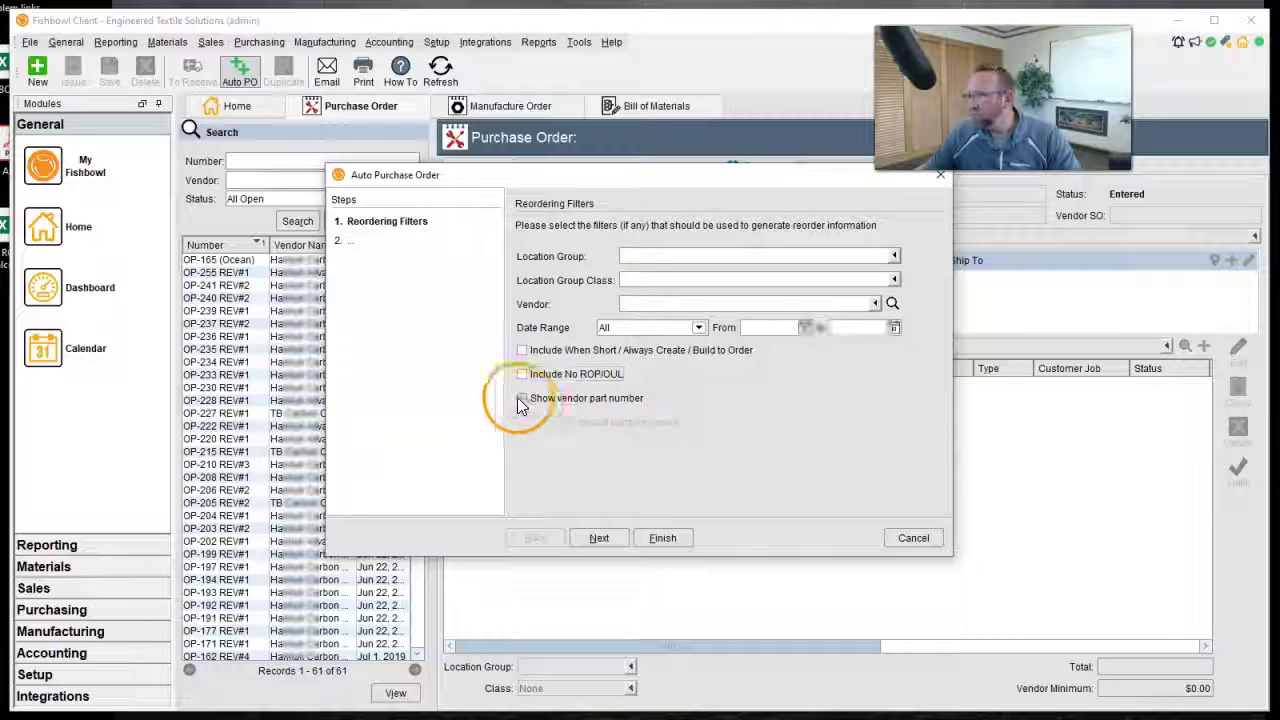
left_click(597, 540)
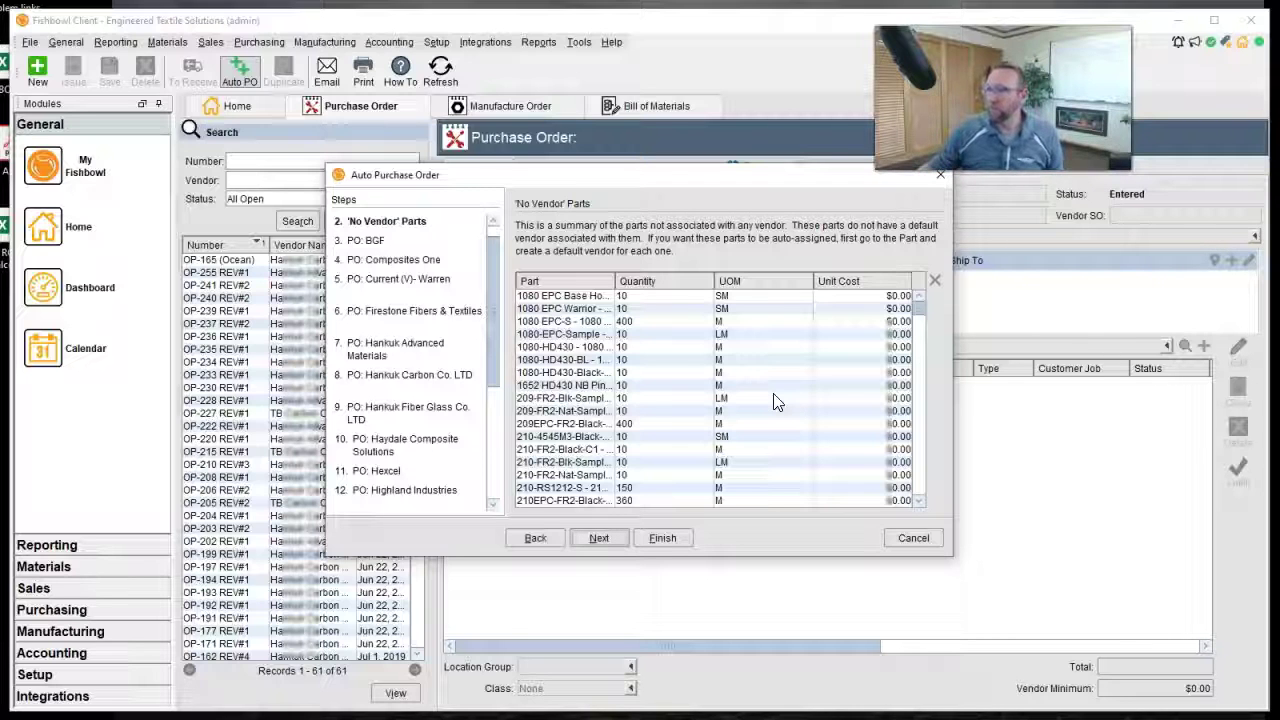
Review the wizard's list of vendor purchase orders and the parts not associated with any vendor
left_click_drag(487, 290, 504, 253)
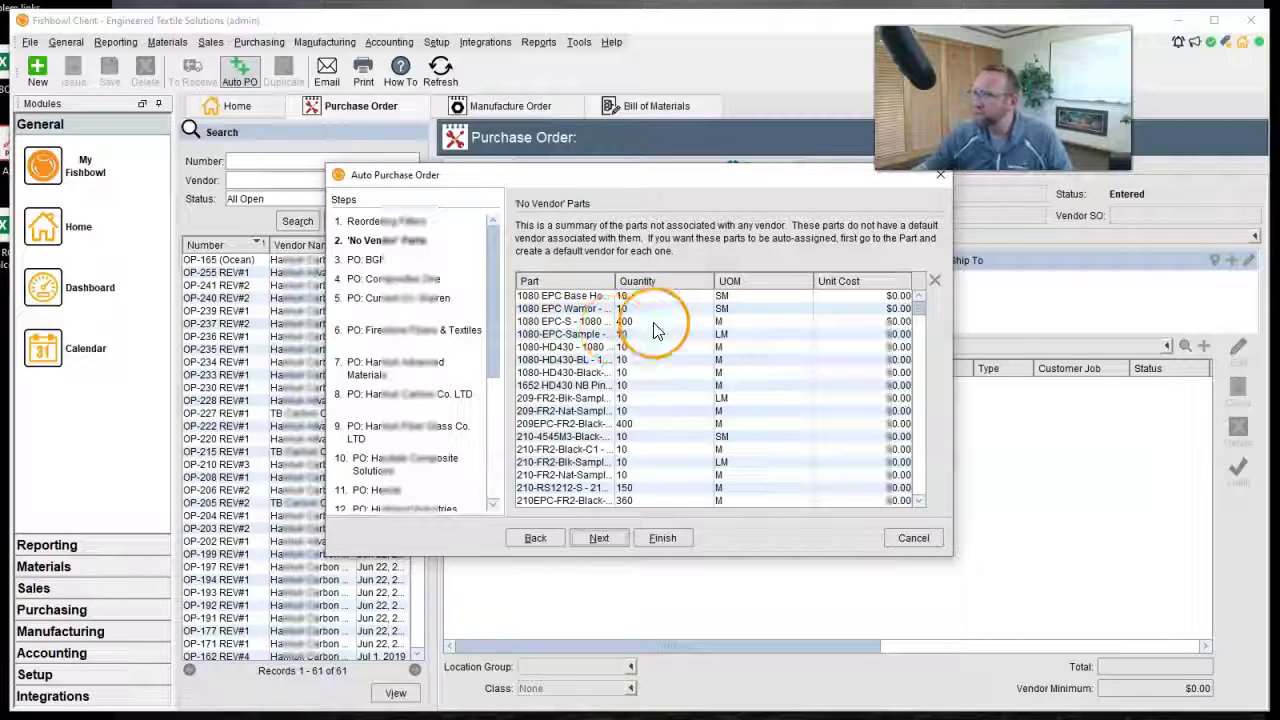
left_click(919, 320)
mouse_move(919, 317)
left_mouse_down()
mouse_move(915, 389)
mouse_move(914, 299)
left_mouse_up()
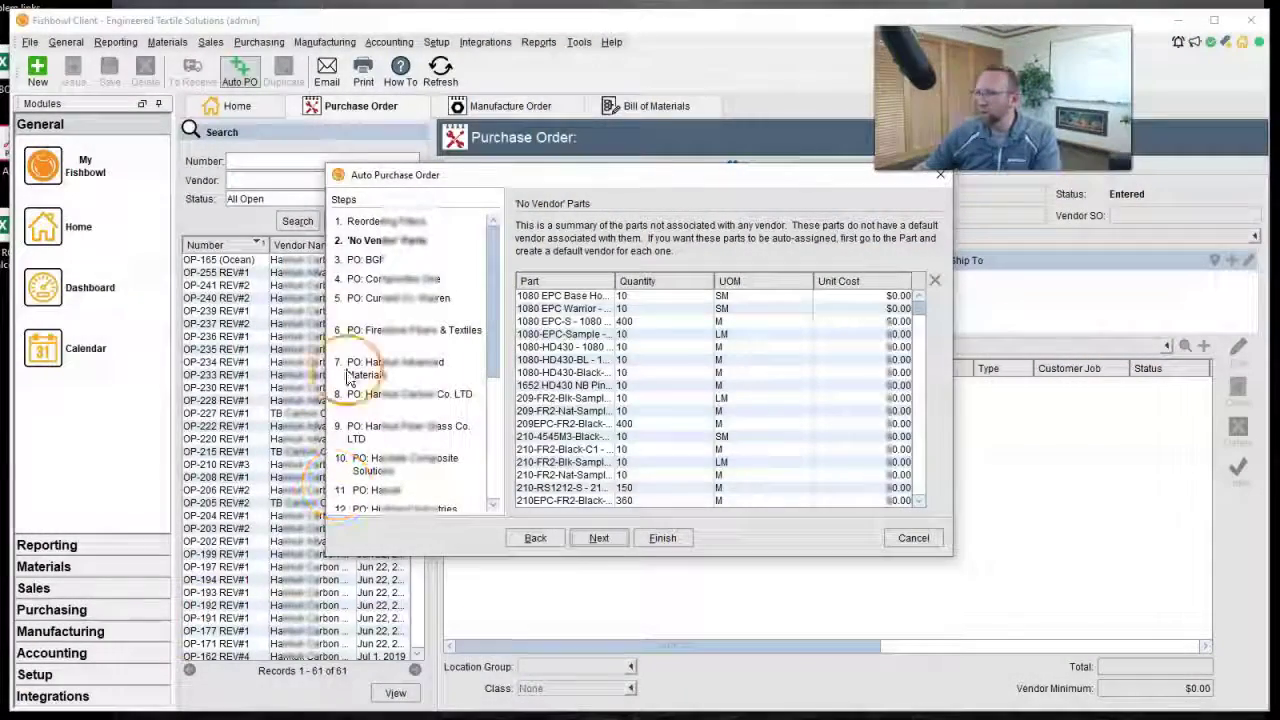
mouse_move(922, 307)
left_mouse_down()
mouse_move(916, 485)
mouse_move(918, 302)
left_mouse_up()
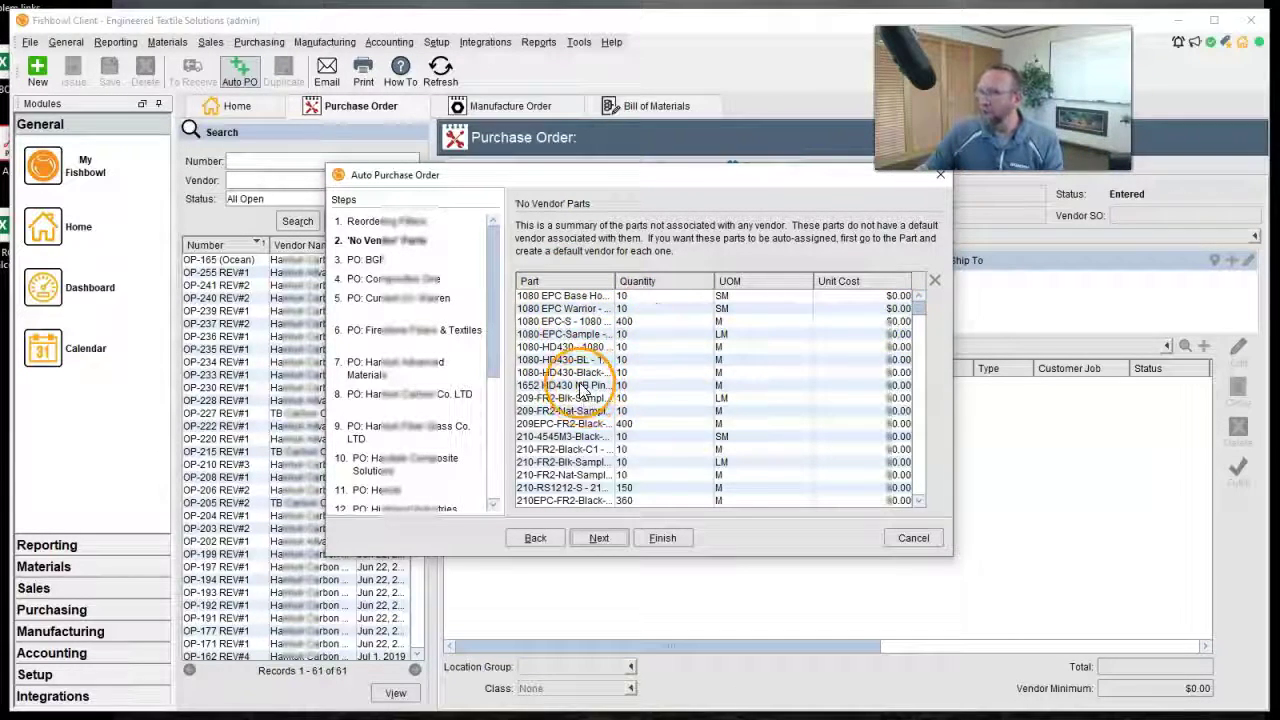
In the BGF purchase order, widen the Part column and set the quantity of 104/38/497A glass fabric to 40
left_click(601, 539)
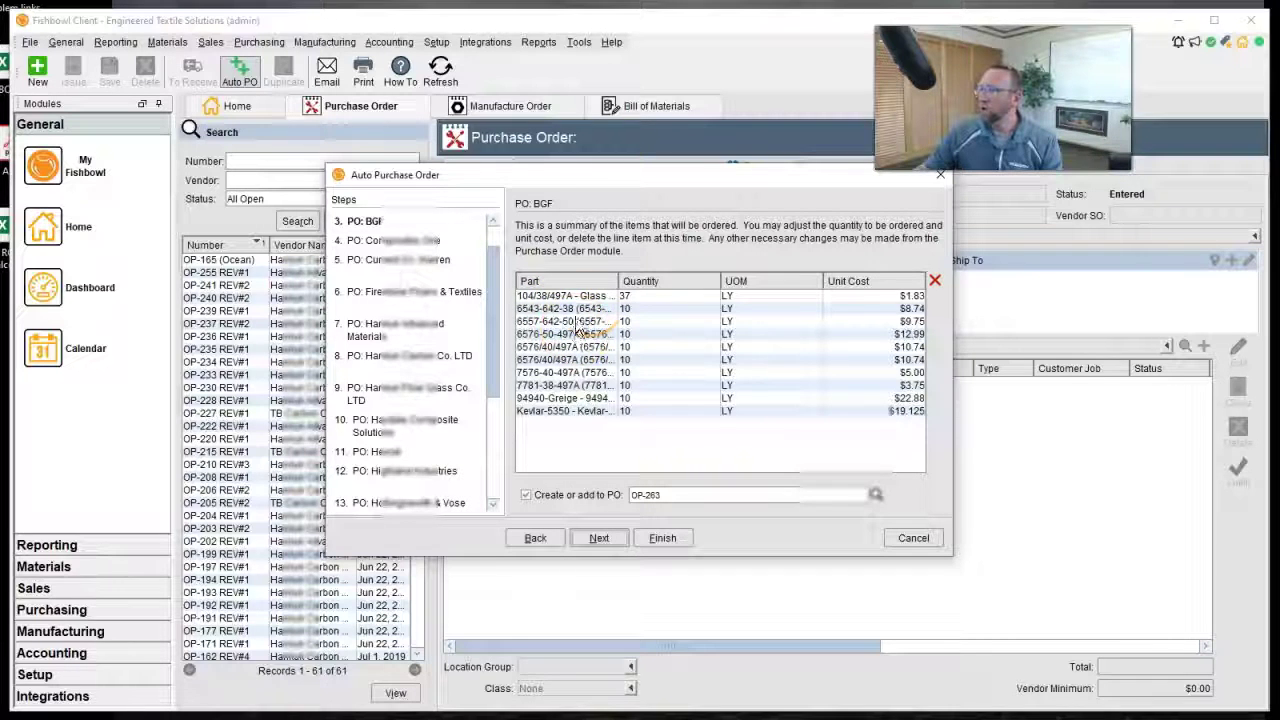
left_click_drag(618, 281, 695, 281)
left_click(712, 309)
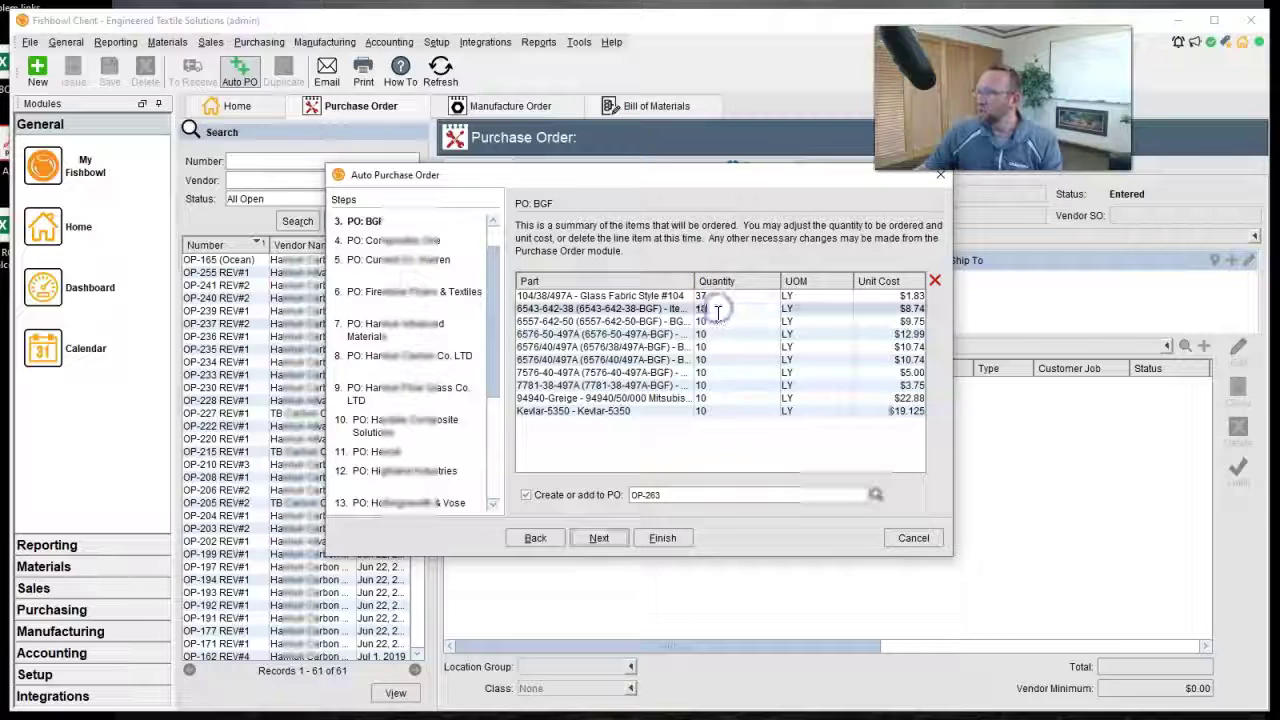
left_click(720, 322)
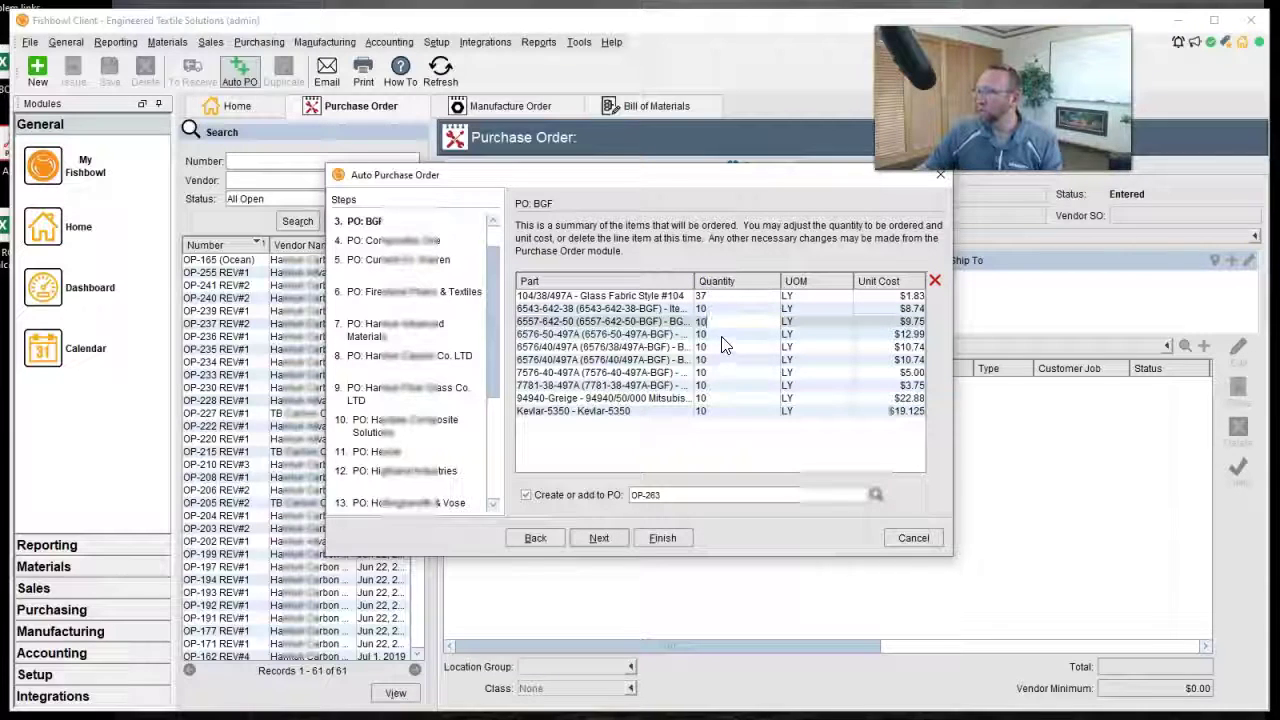
left_click(724, 334)
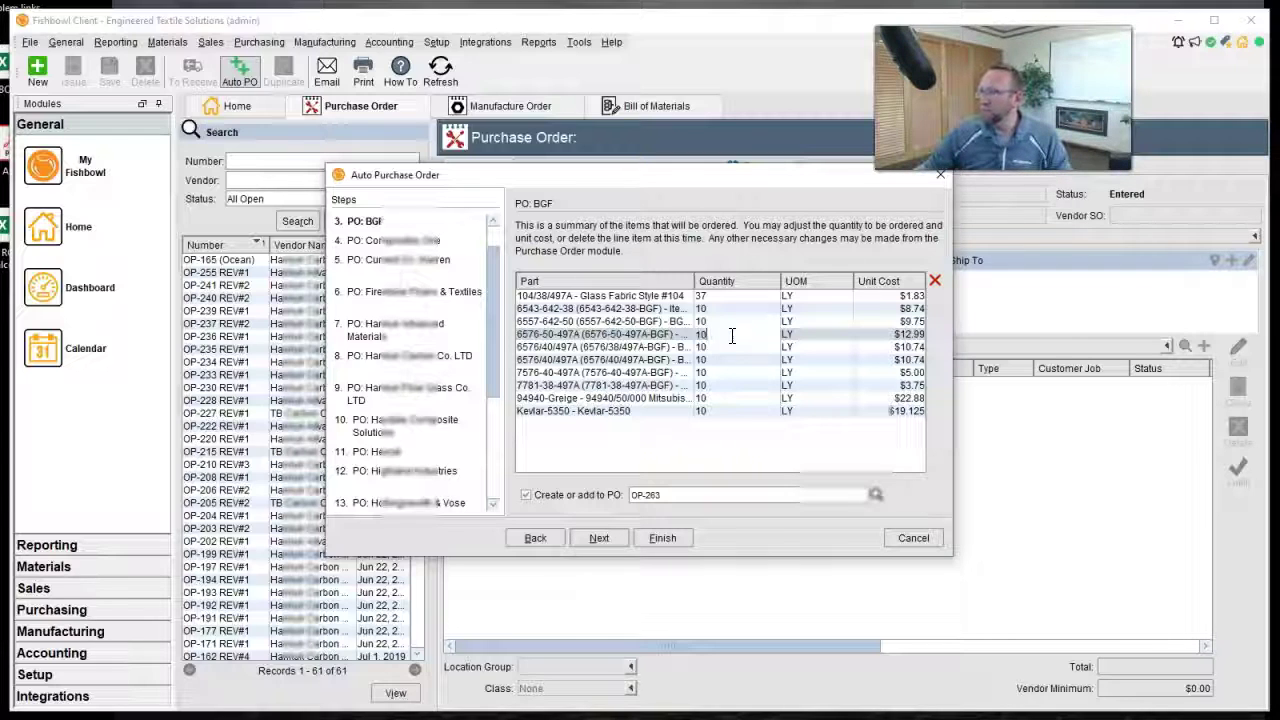
left_click(729, 334)
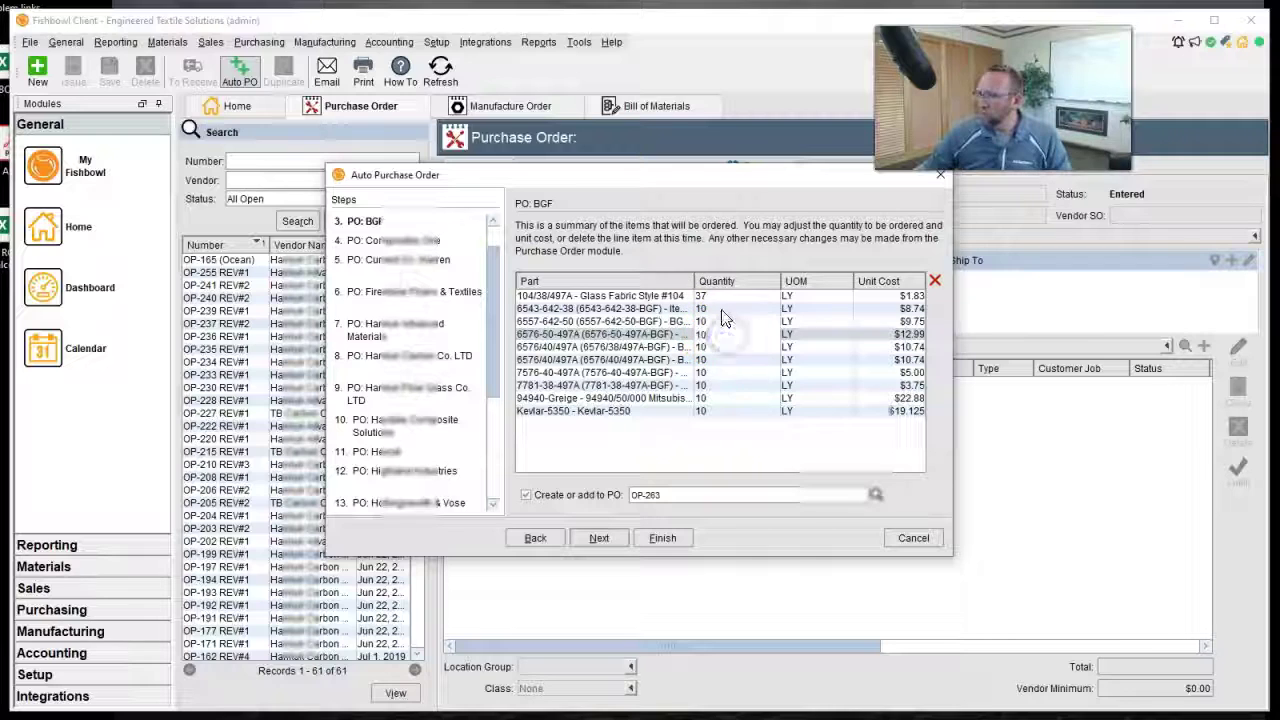
left_click(722, 296)
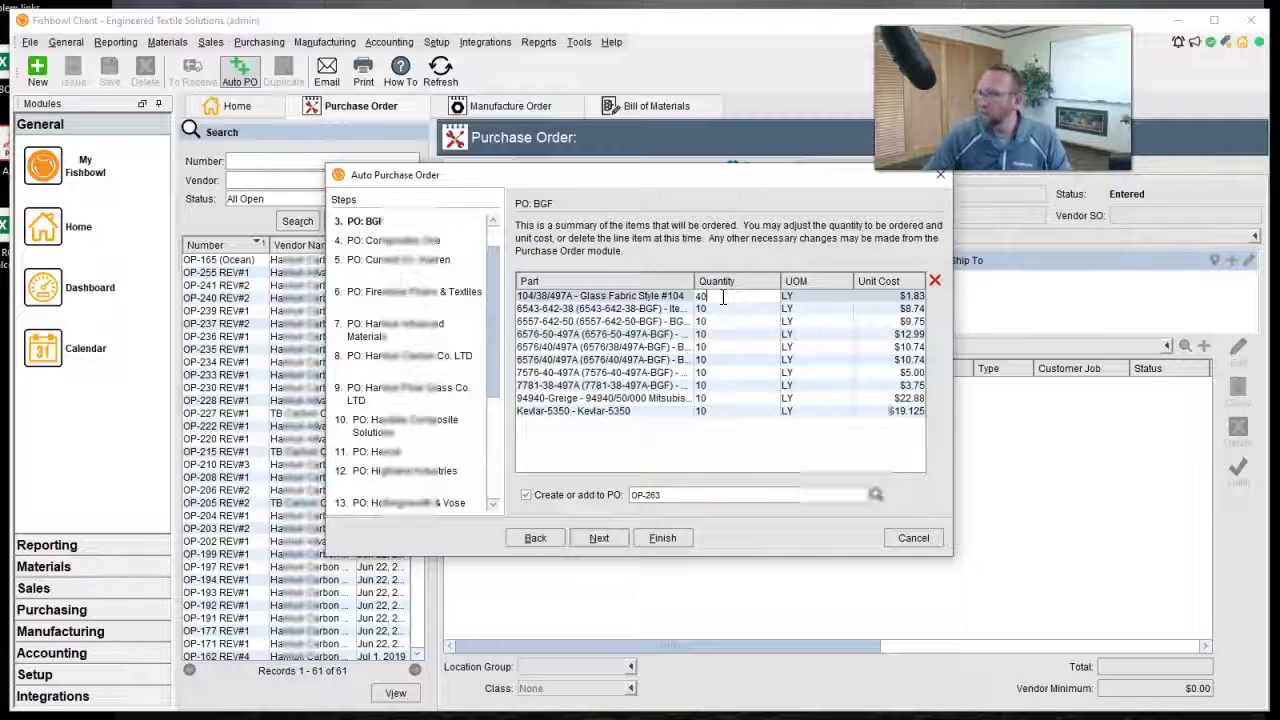
Open the unit cost of 104/38/497A for editing, and delete the 6576-50-497A line from the BGF purchase order
left_click(880, 298)
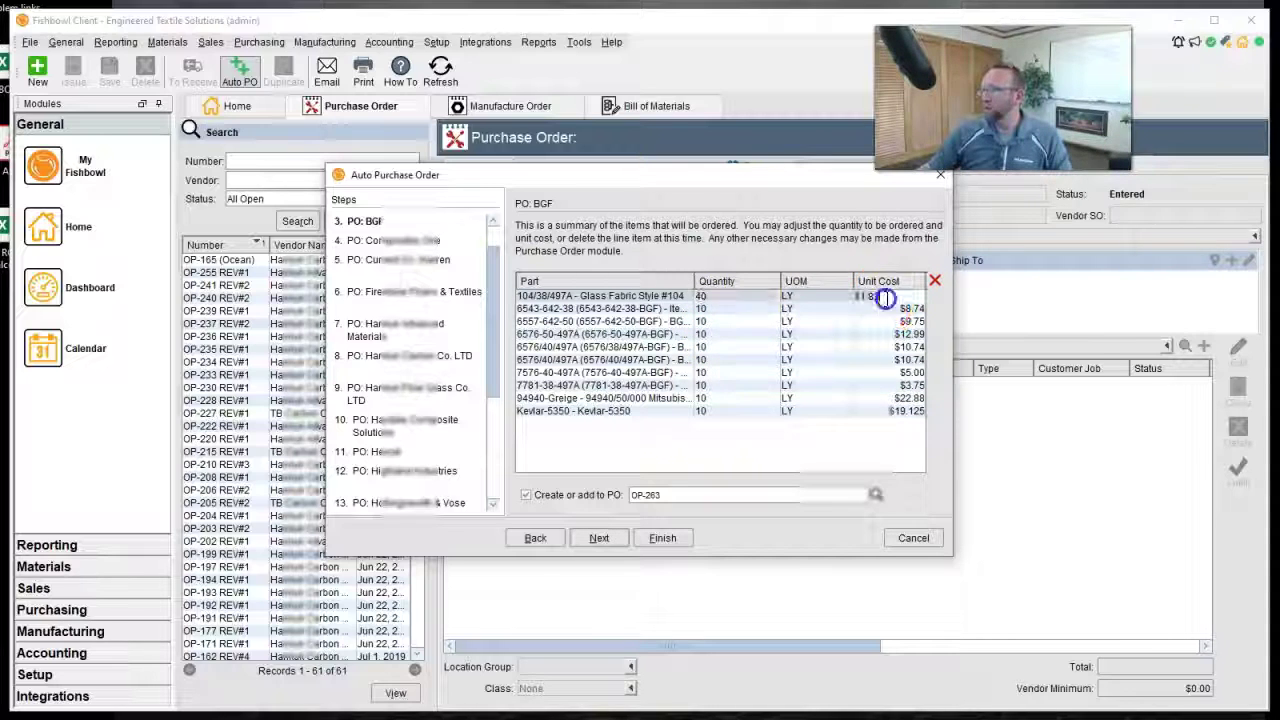
left_click(892, 296)
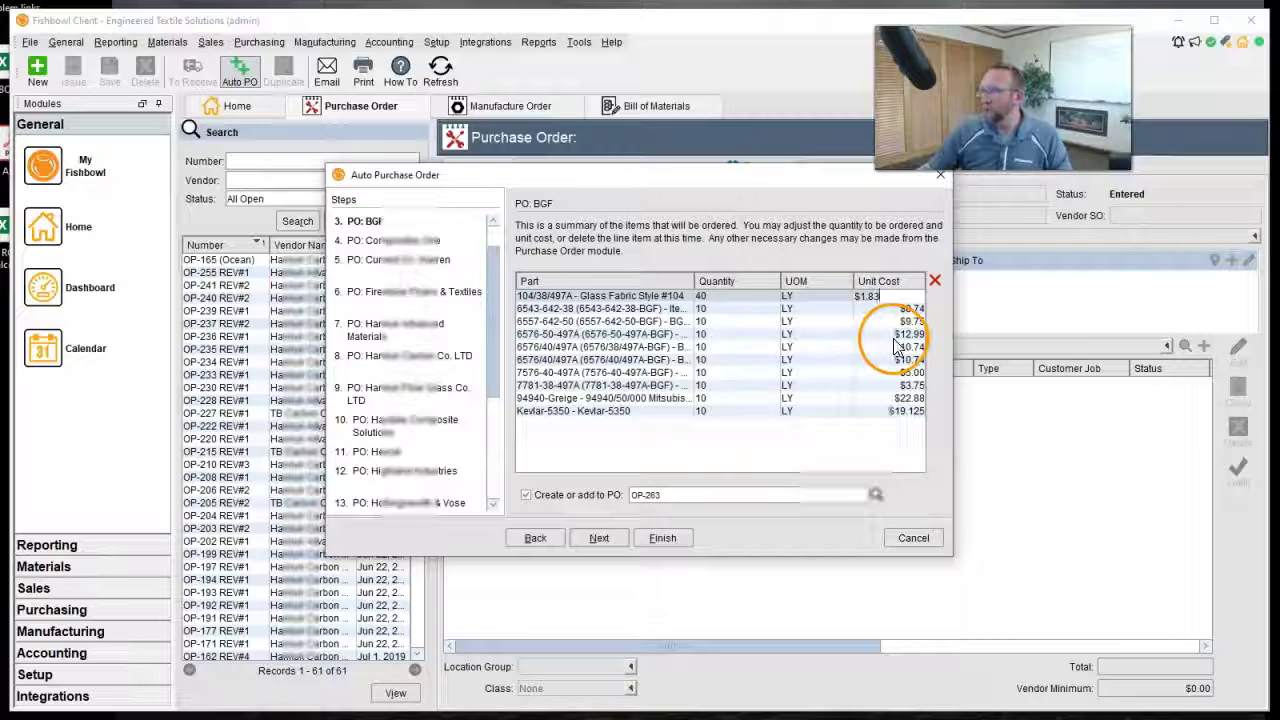
left_click(679, 337)
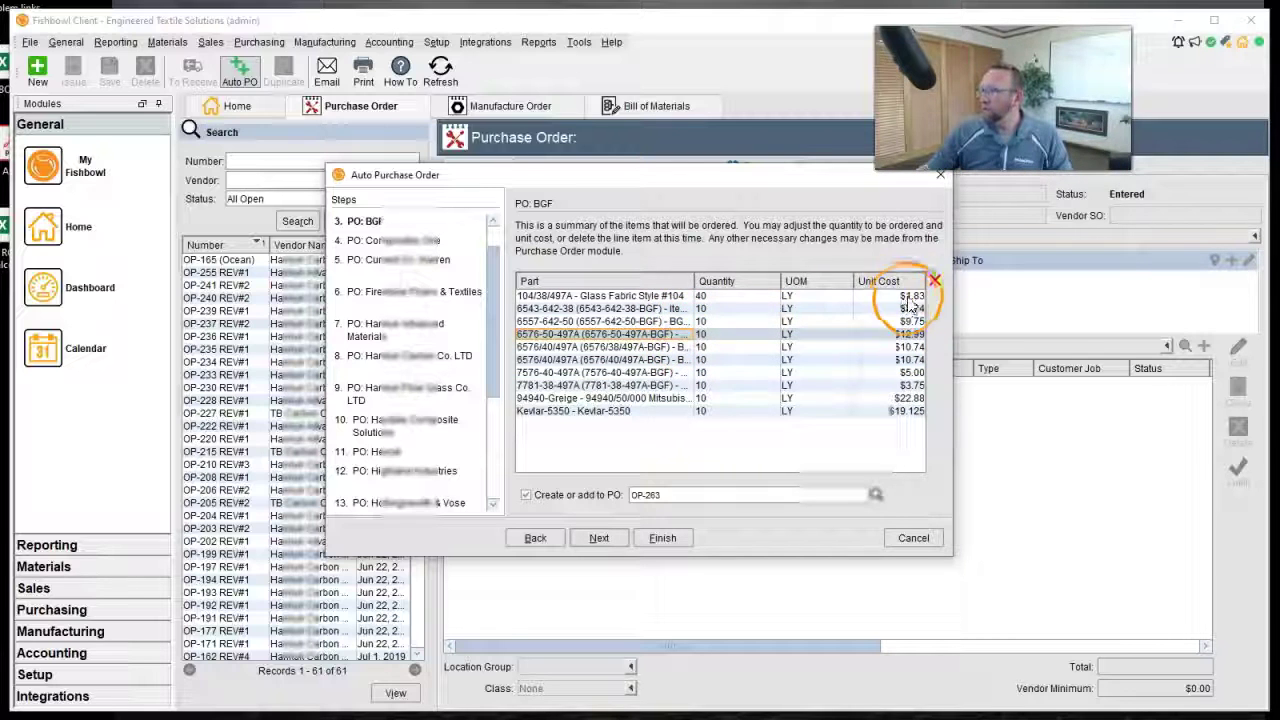
left_click(935, 280)
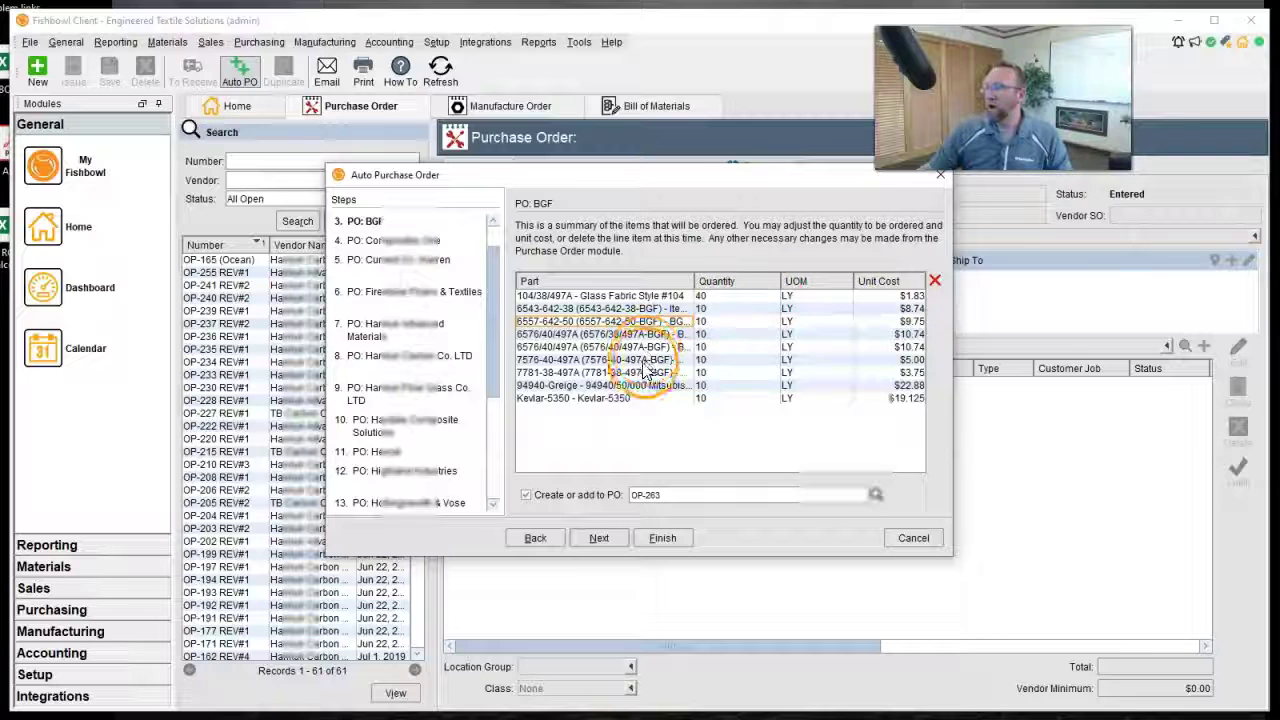
Exclude the BGF and Composites One purchase orders from being created
left_click(525, 496)
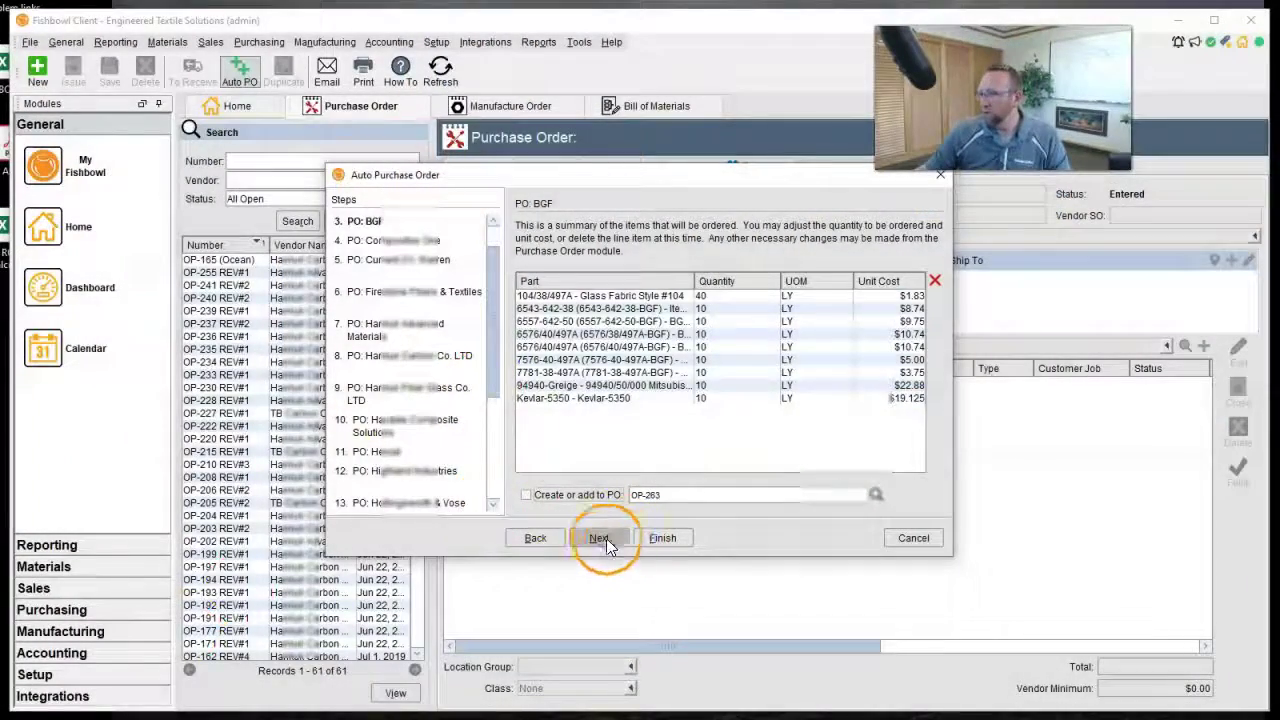
left_click(600, 539)
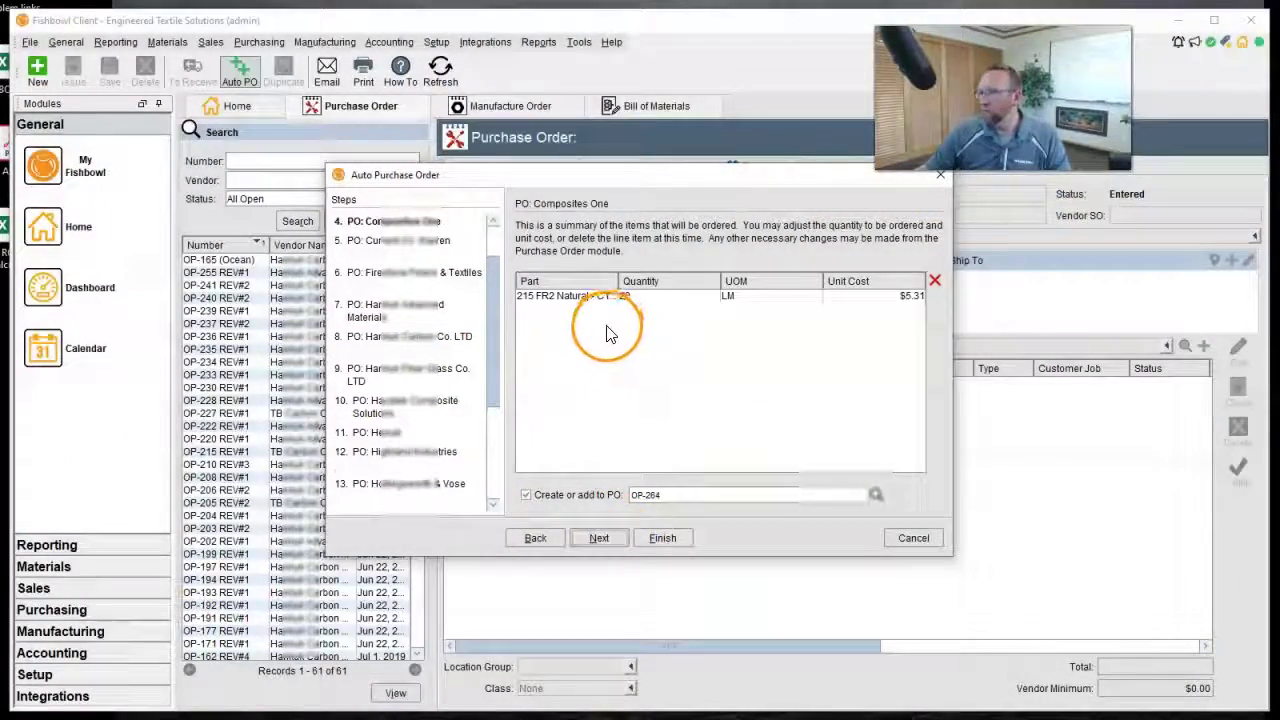
left_click(526, 495)
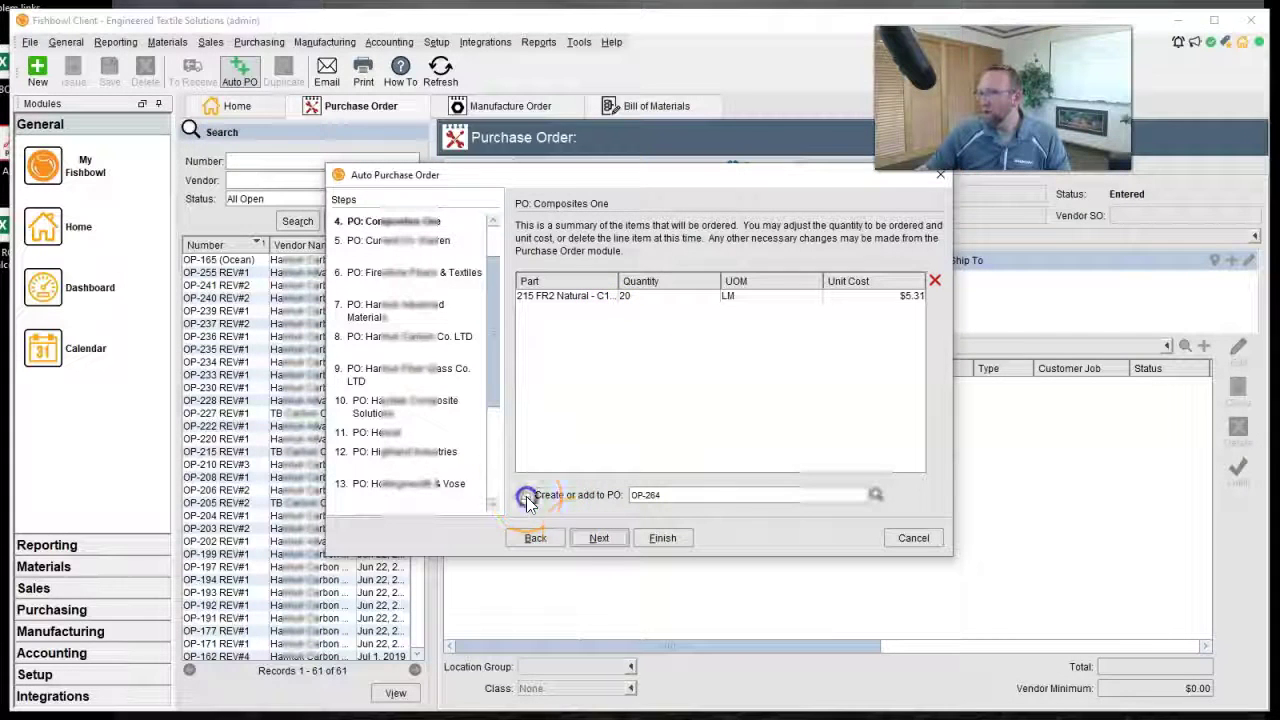
left_click(600, 538)
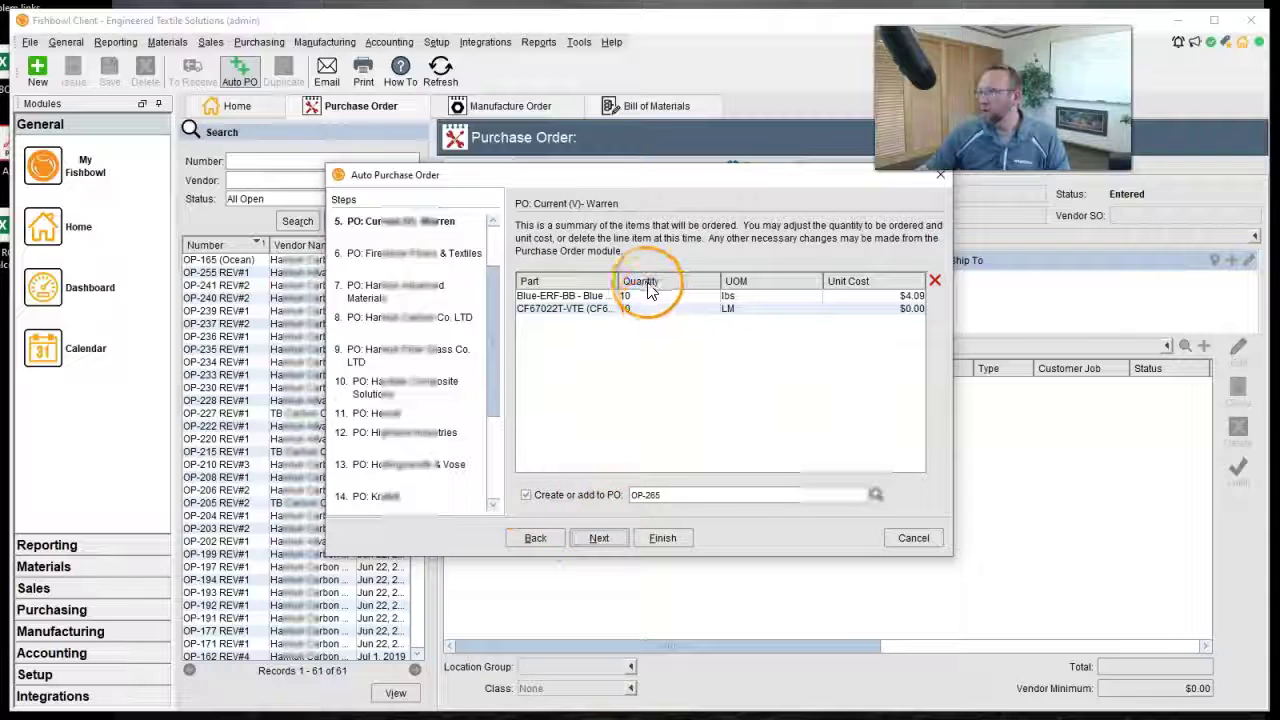
Go through the remaining vendor purchase orders, from Current (V)- Warren to Tuff Industries, and proceed to the wizard's Summary
left_click(600, 538)
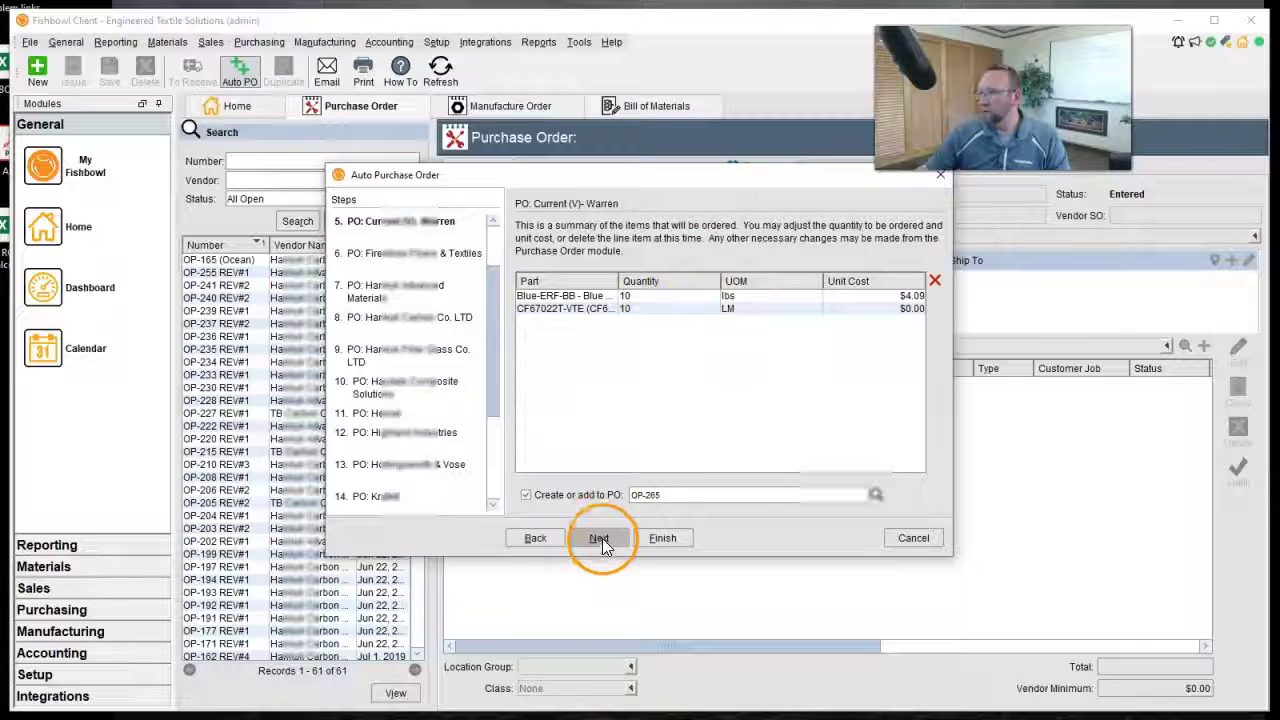
left_click(600, 538)
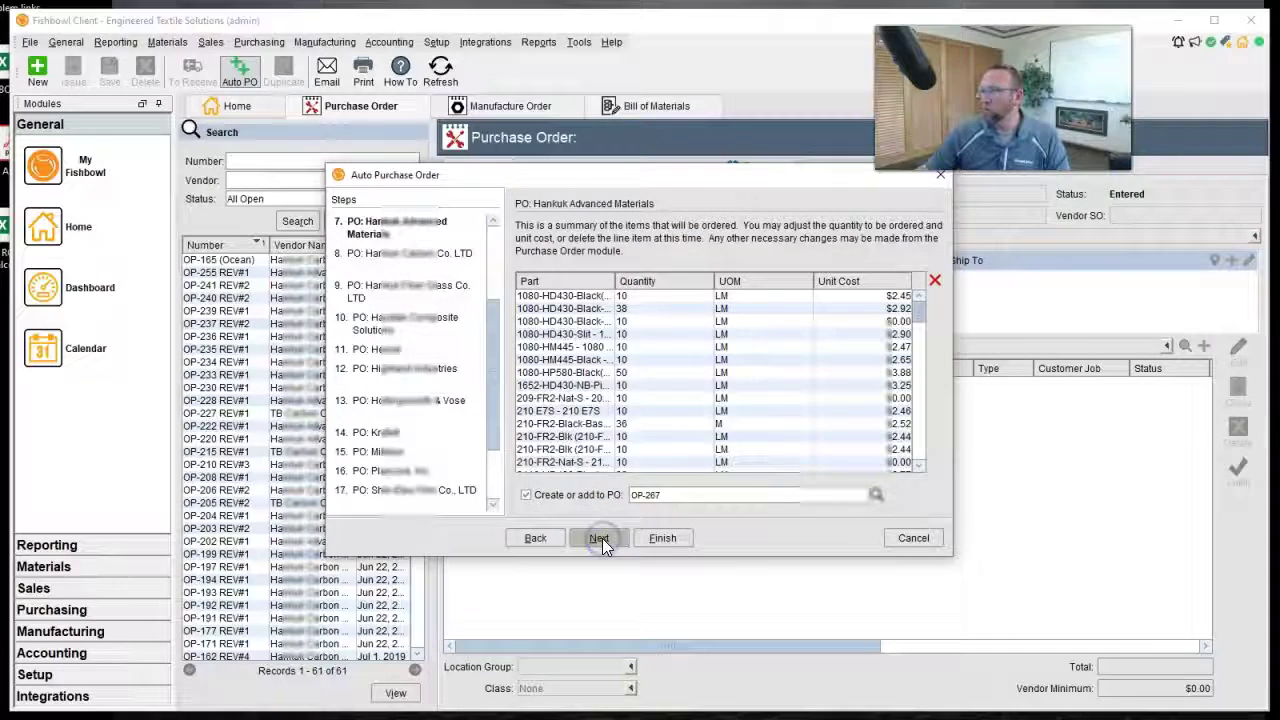
left_click(600, 538)
left_click(602, 538)
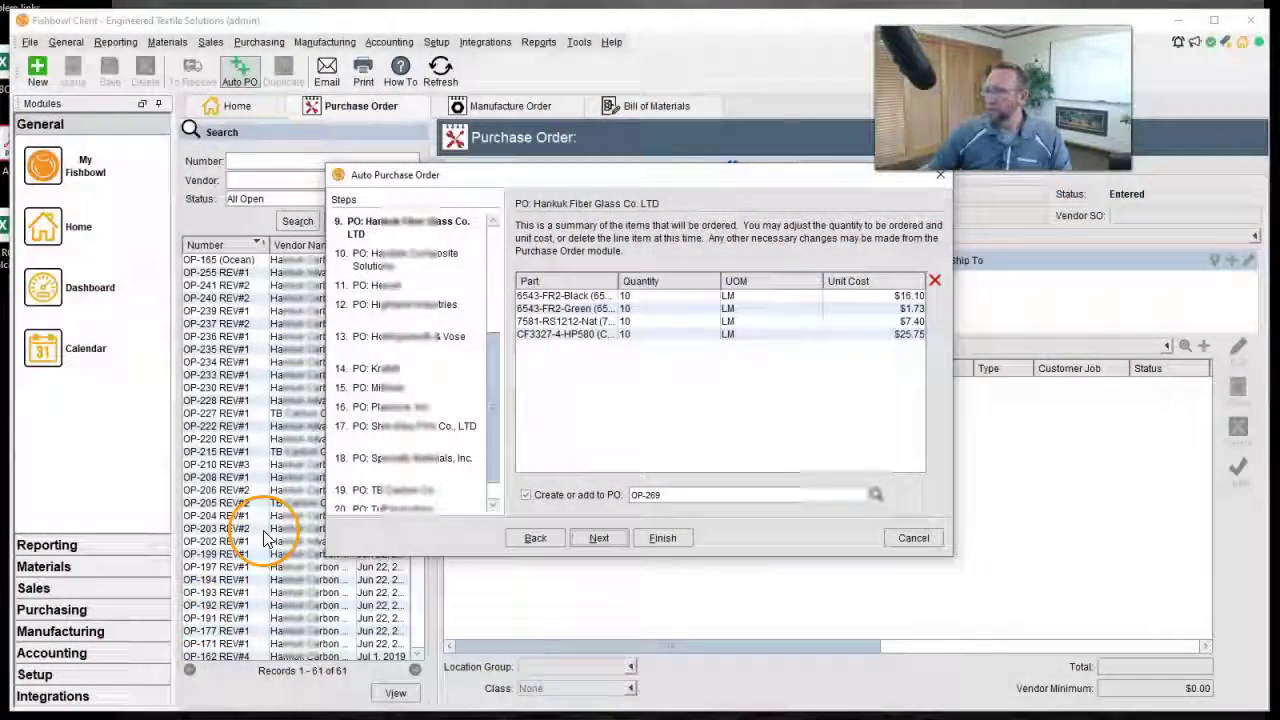
left_click(597, 538)
left_click(597, 538)
left_click(597, 538)
left_click(597, 538)
left_click(597, 538)
left_click(597, 538)
left_click(597, 538)
left_click(597, 538)
left_click(597, 538)
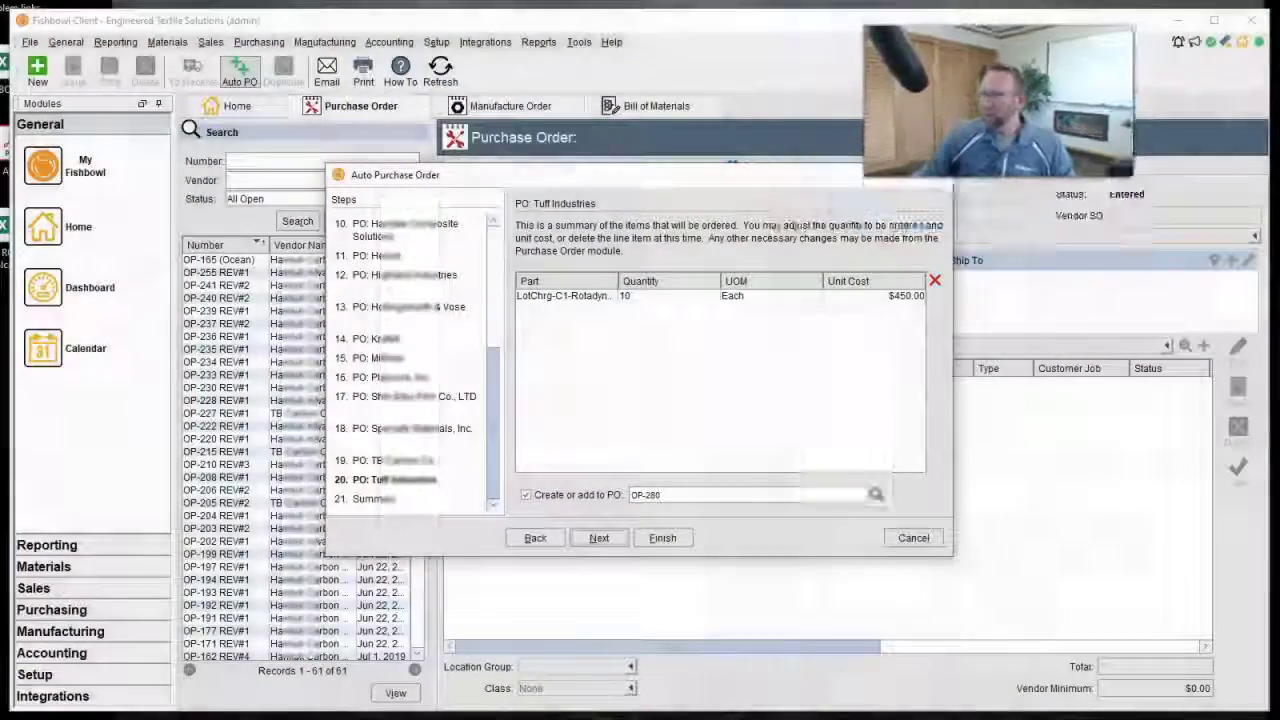
left_click(366, 503)
left_click(599, 537)
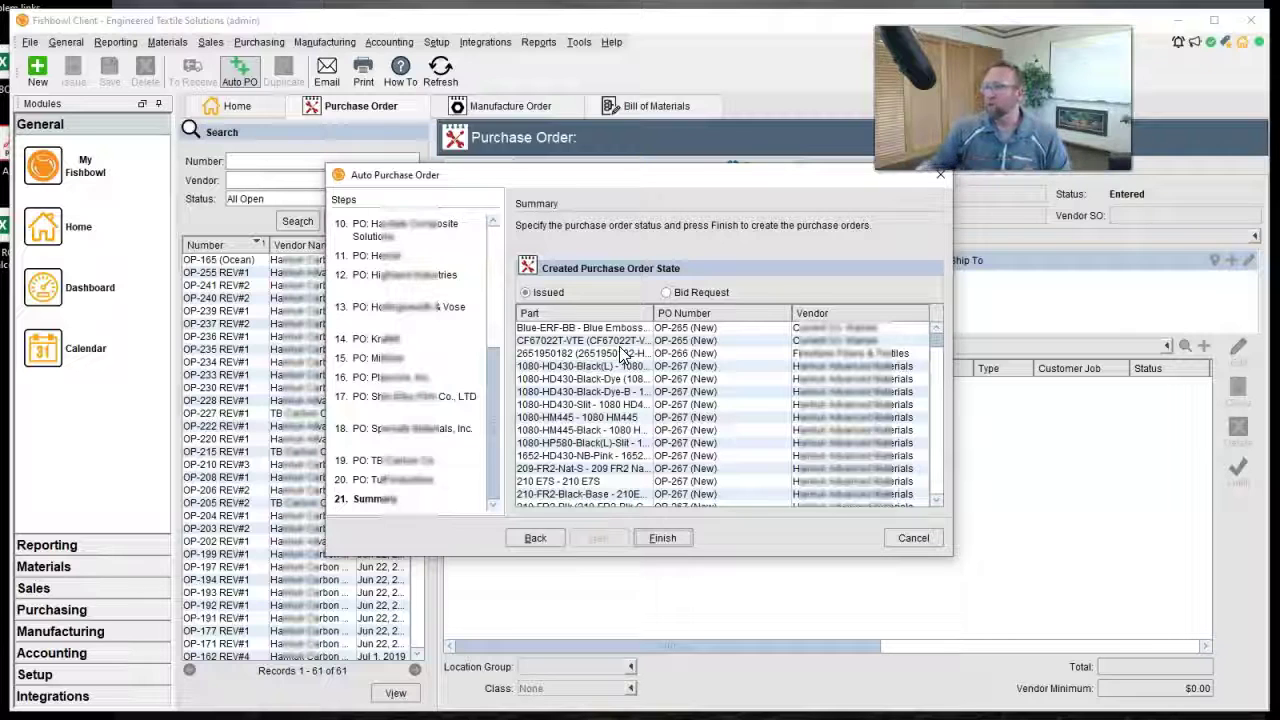
Examine which purchase order and vendor each part is assigned to in the wizard's Summary
left_click(634, 368)
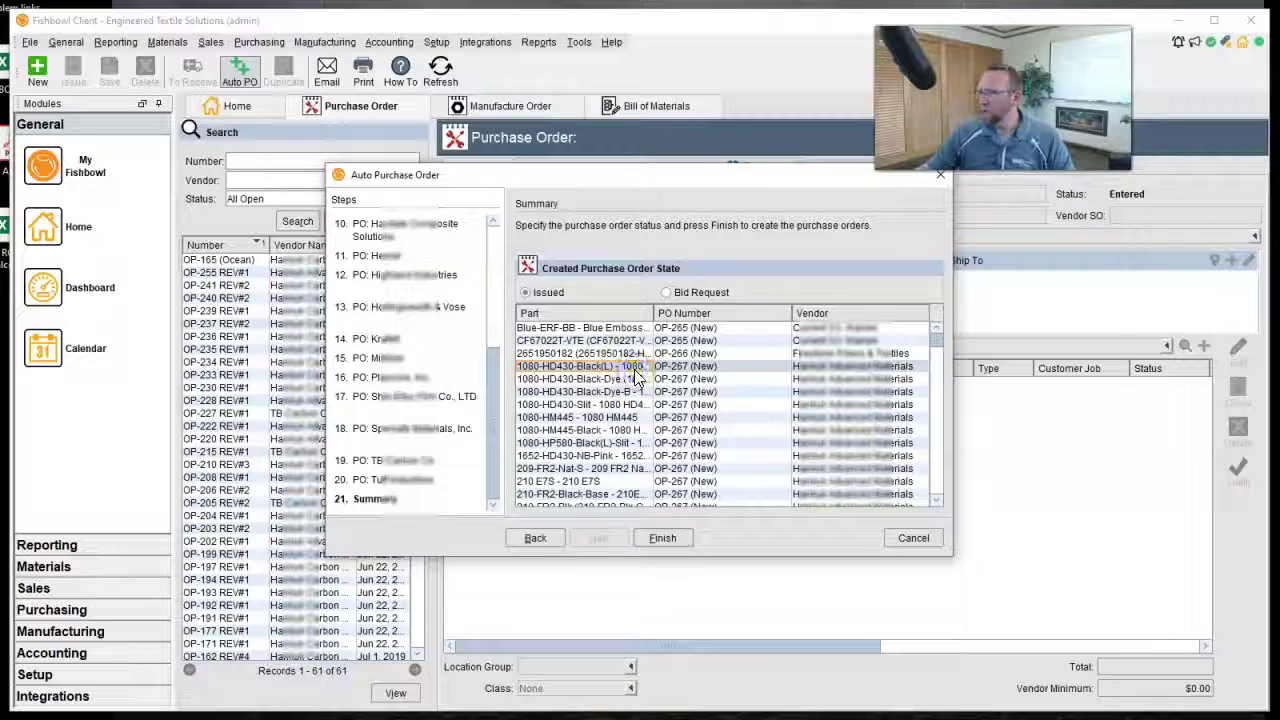
left_click(696, 328)
left_click(697, 340)
left_click(701, 329)
left_click(700, 341)
left_click(703, 329)
left_click(707, 341)
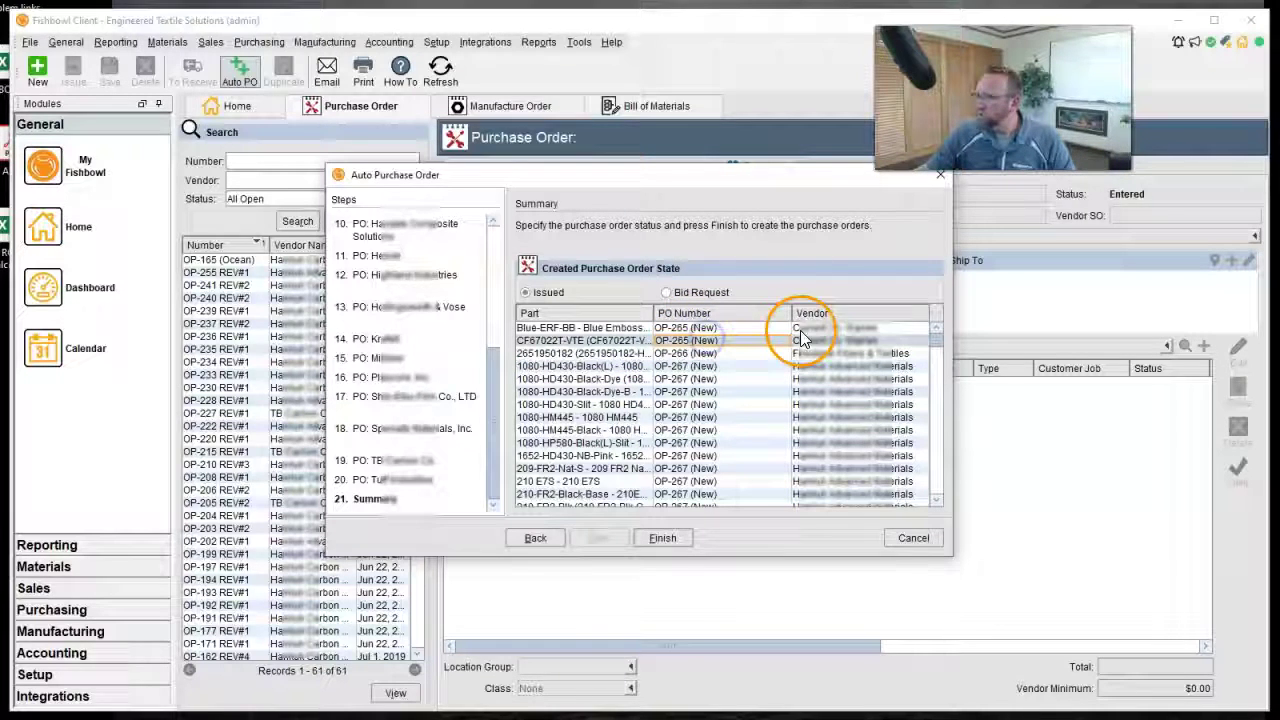
left_click(700, 356)
left_click_drag(702, 366, 707, 490)
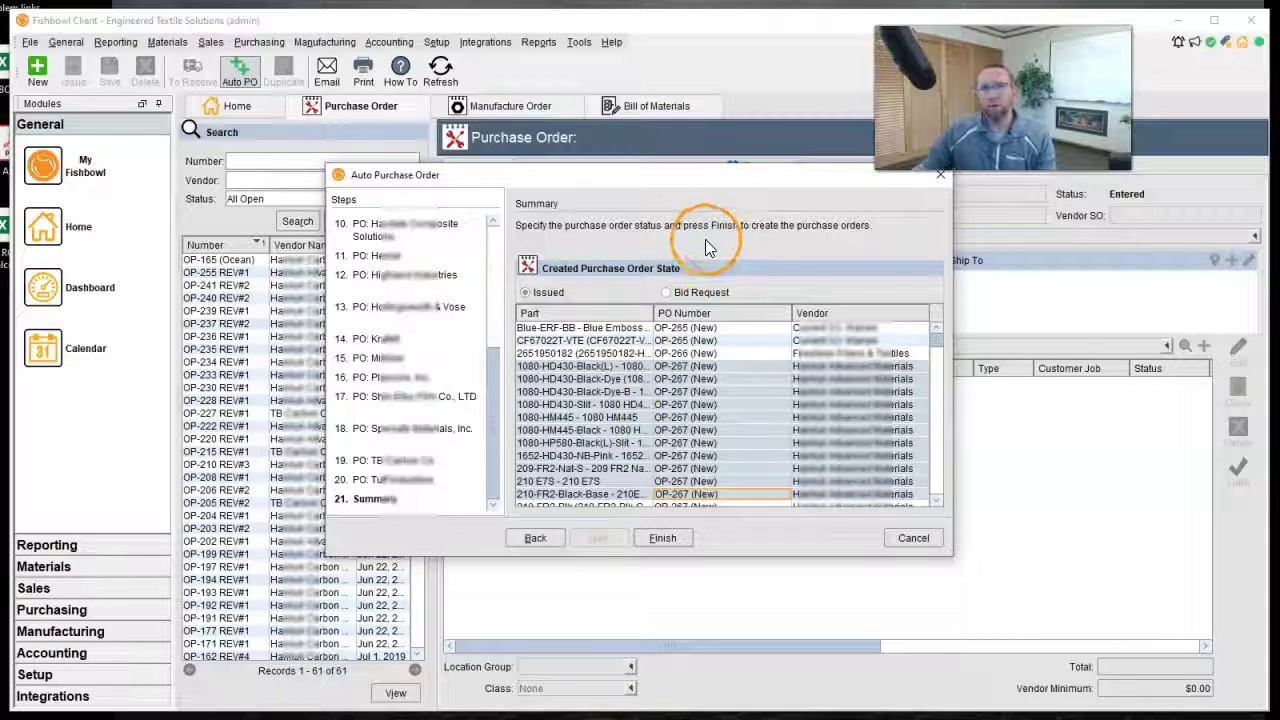
Set the created purchase order state to Bid Request and generate the purchase orders
left_click(667, 294)
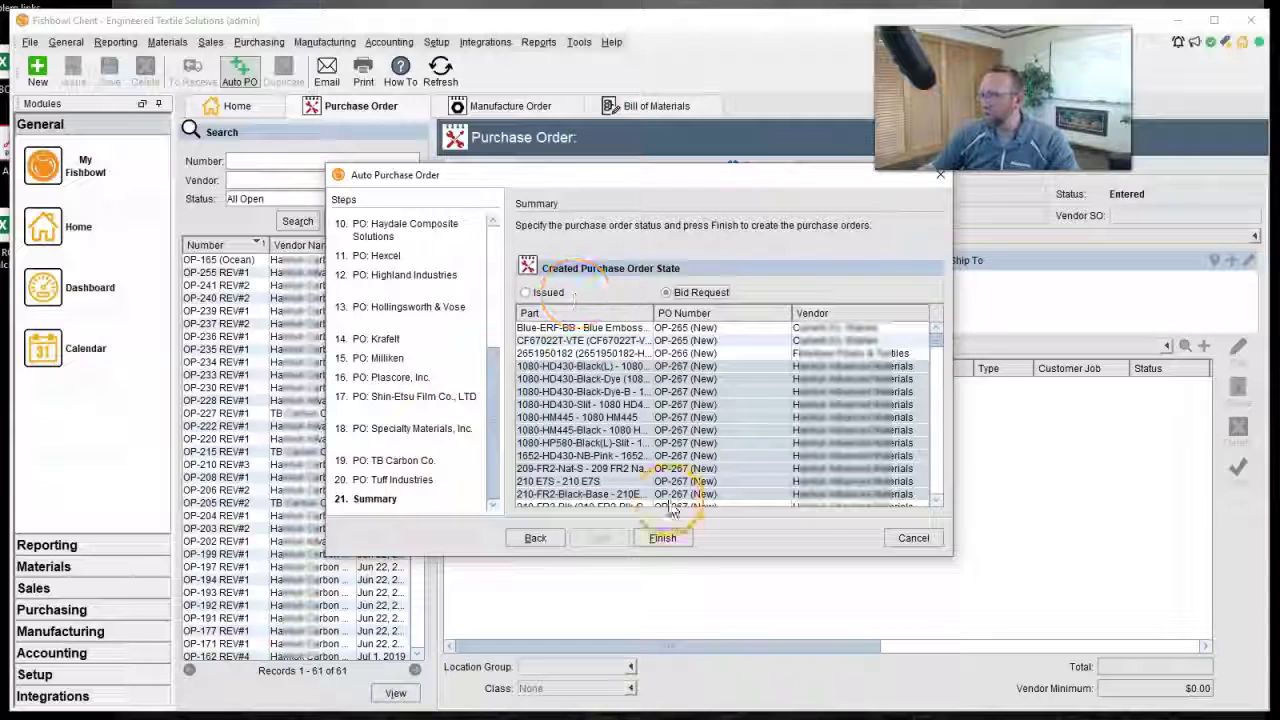
left_click(663, 538)
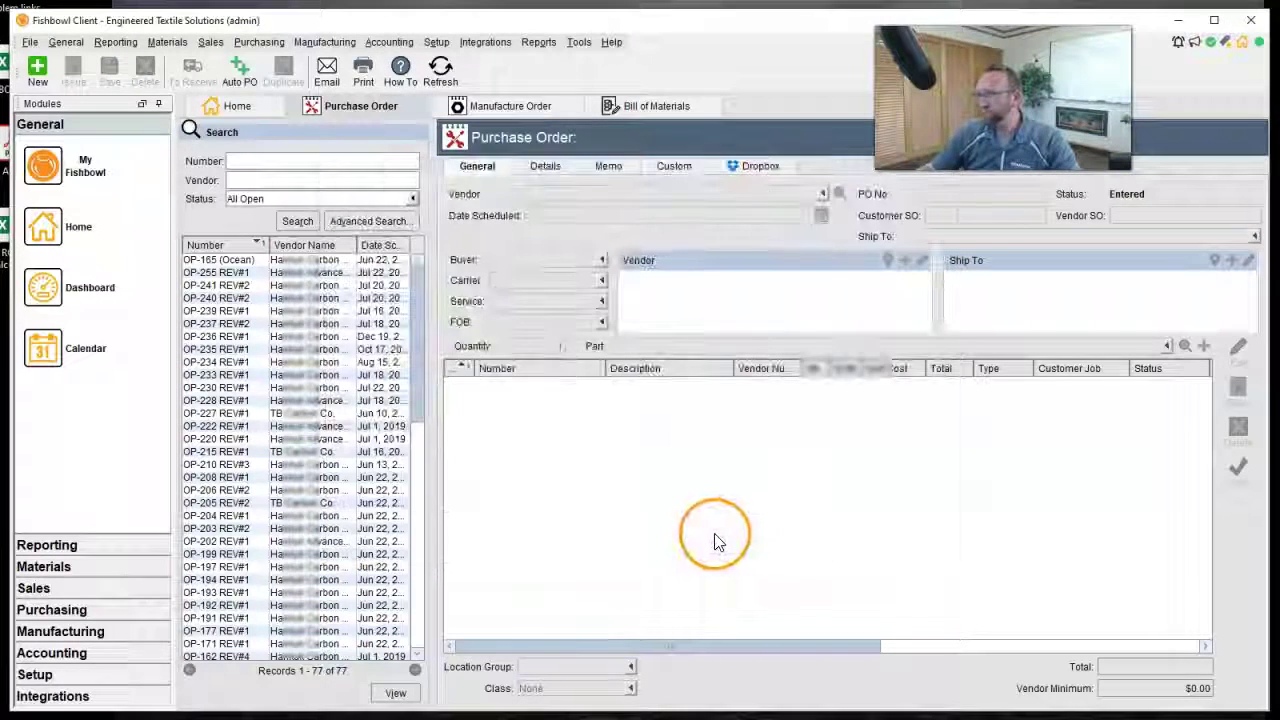
Widen the purchase order search results and show the Status column in the list
left_click(435, 417)
left_click_drag(435, 417, 536, 421)
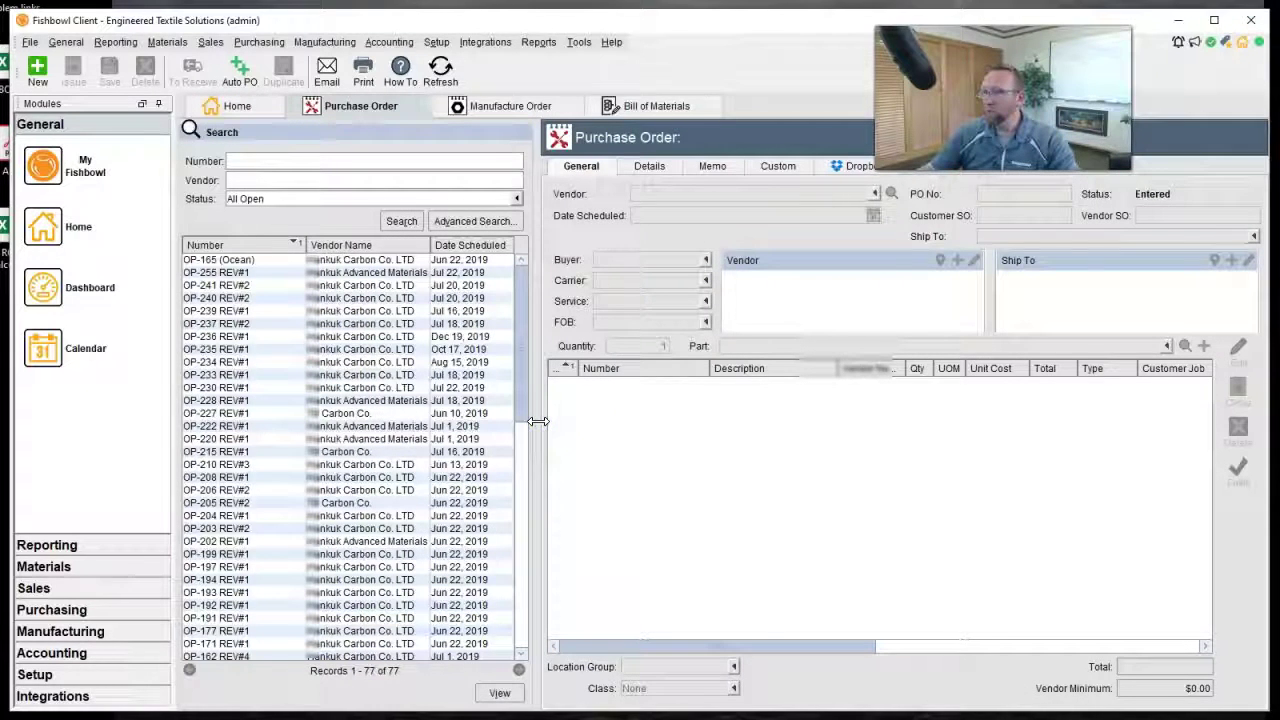
right_click(444, 248)
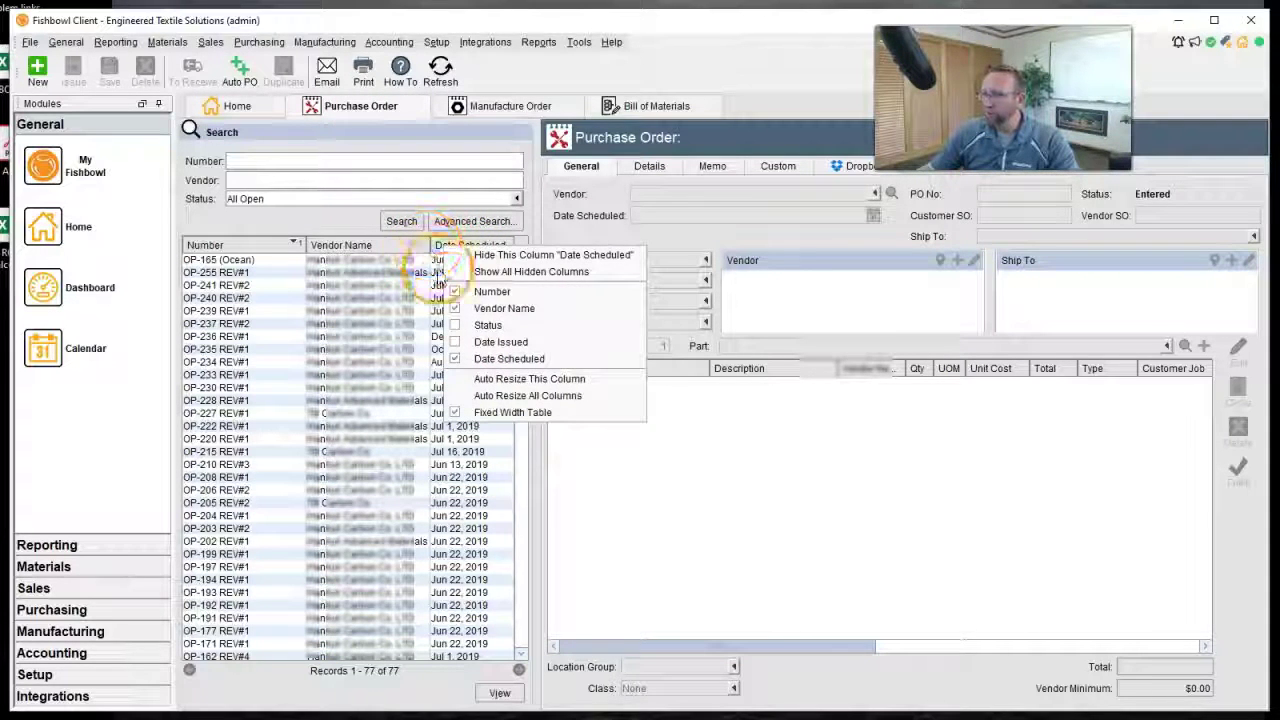
left_click(457, 328)
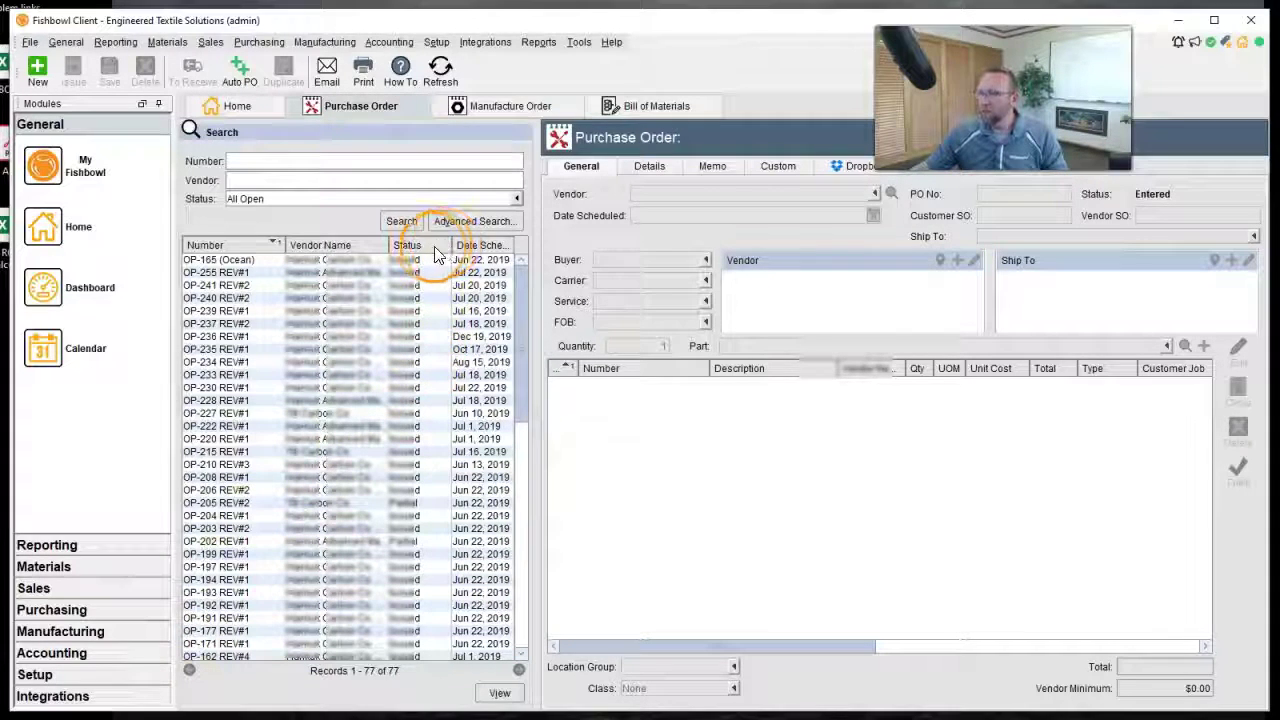
left_click_drag(538, 354, 581, 356)
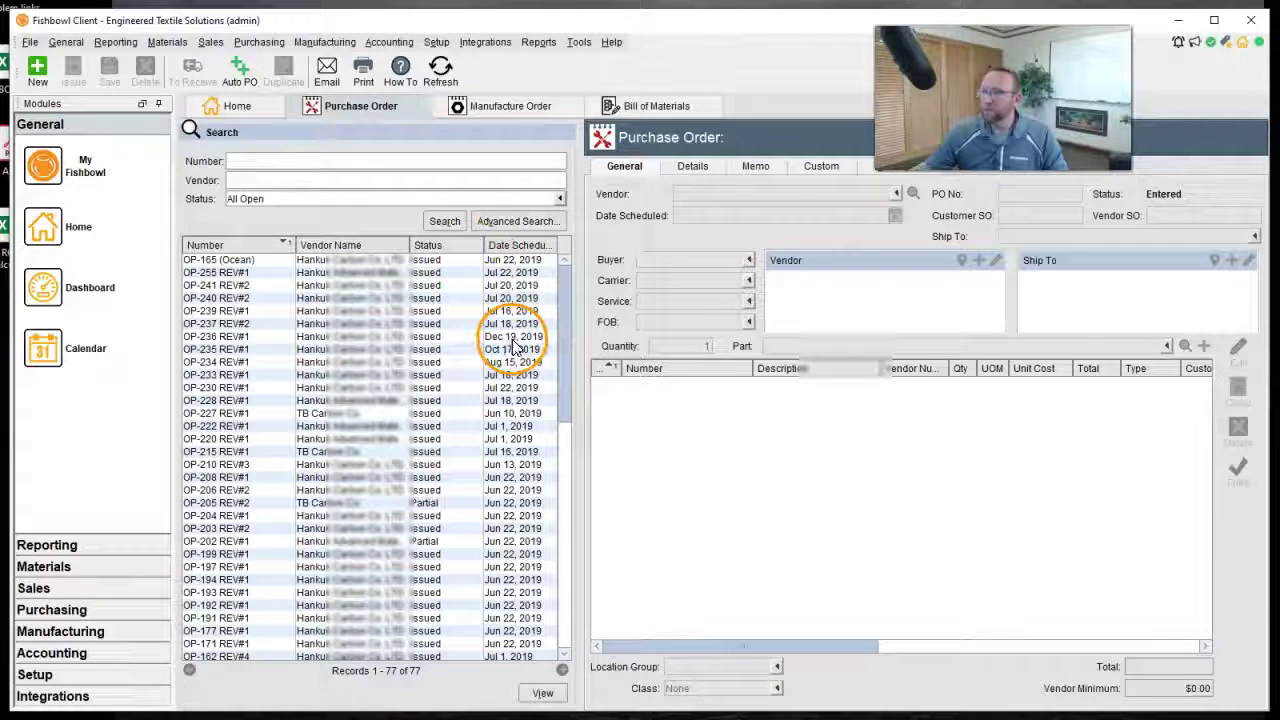
Sort the purchase orders by date scheduled, widen the list further, and select all bid requests scheduled for Sep 18, 2019
left_click(513, 247)
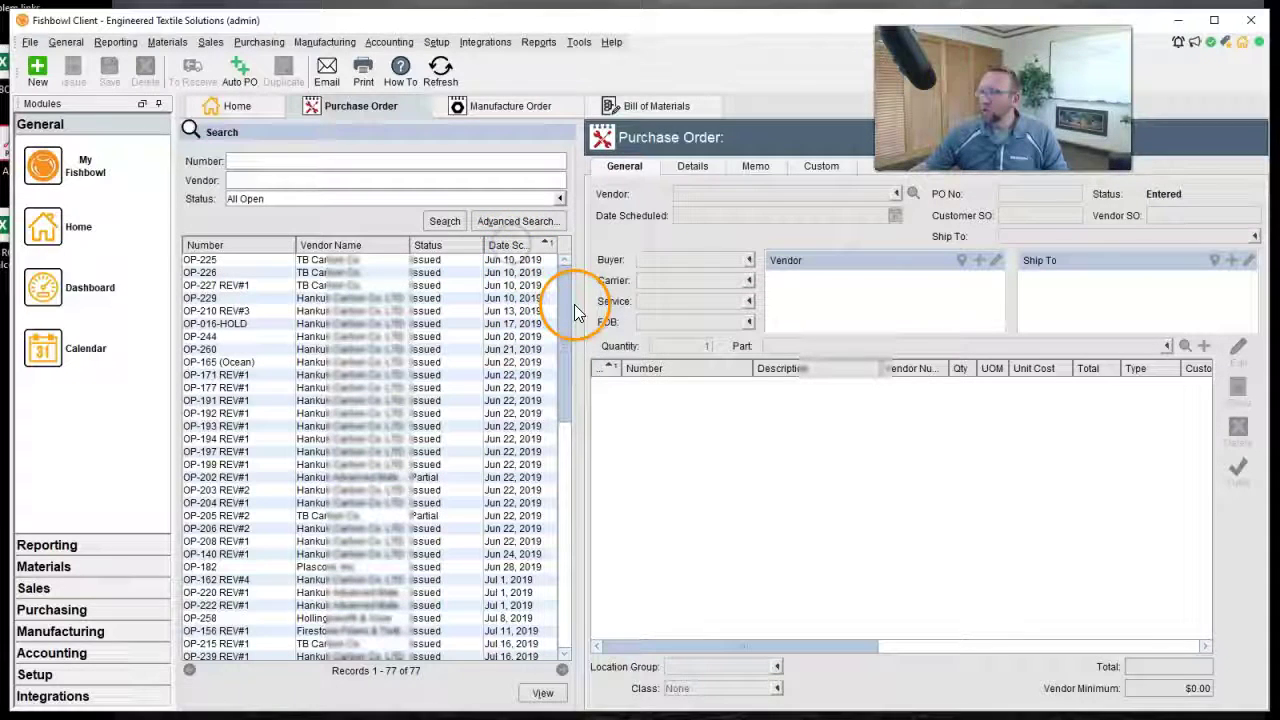
left_click_drag(580, 303, 652, 309)
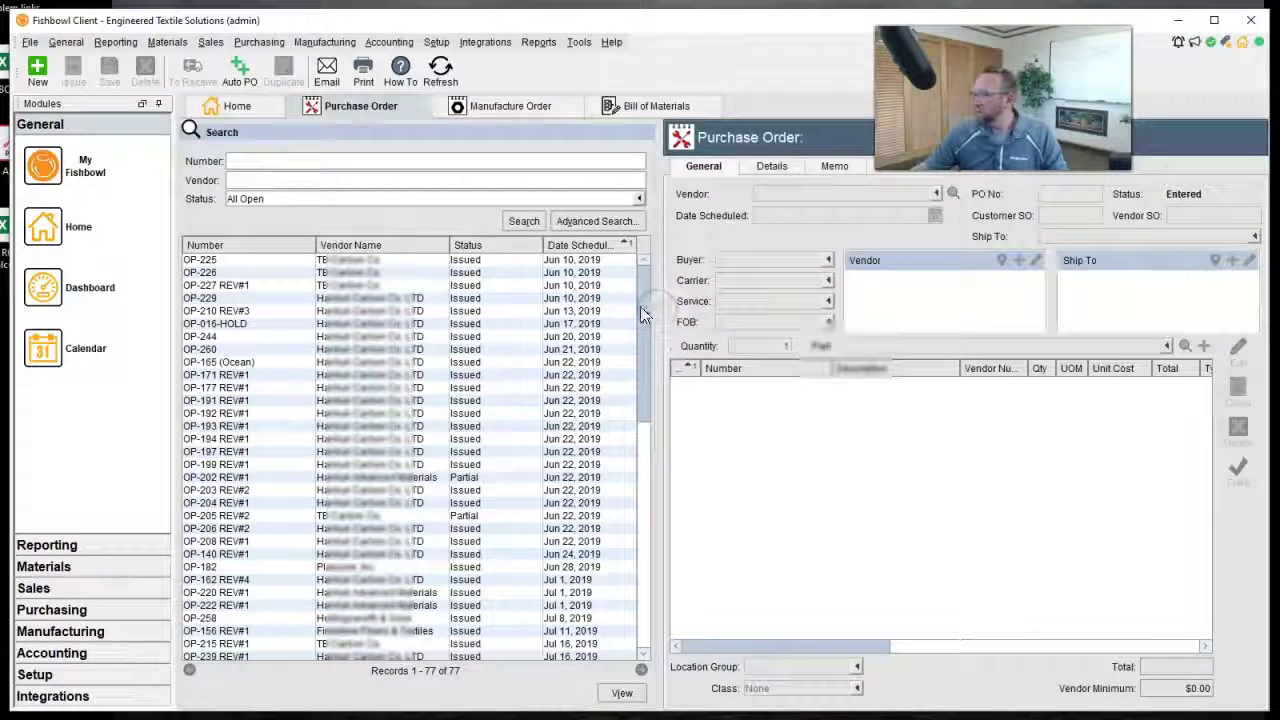
scroll(639, 326, "down", 3)
left_click_drag(640, 515, 640, 591)
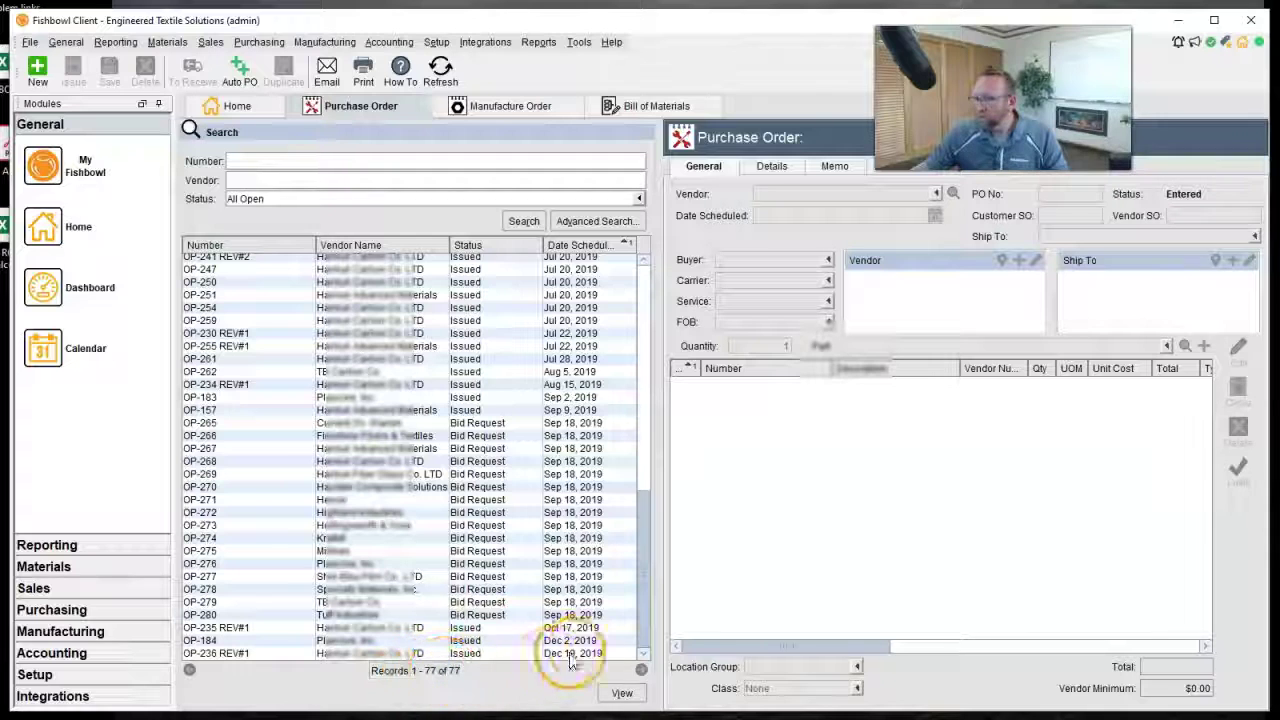
left_click(569, 425)
left_click_drag(569, 425, 557, 612)
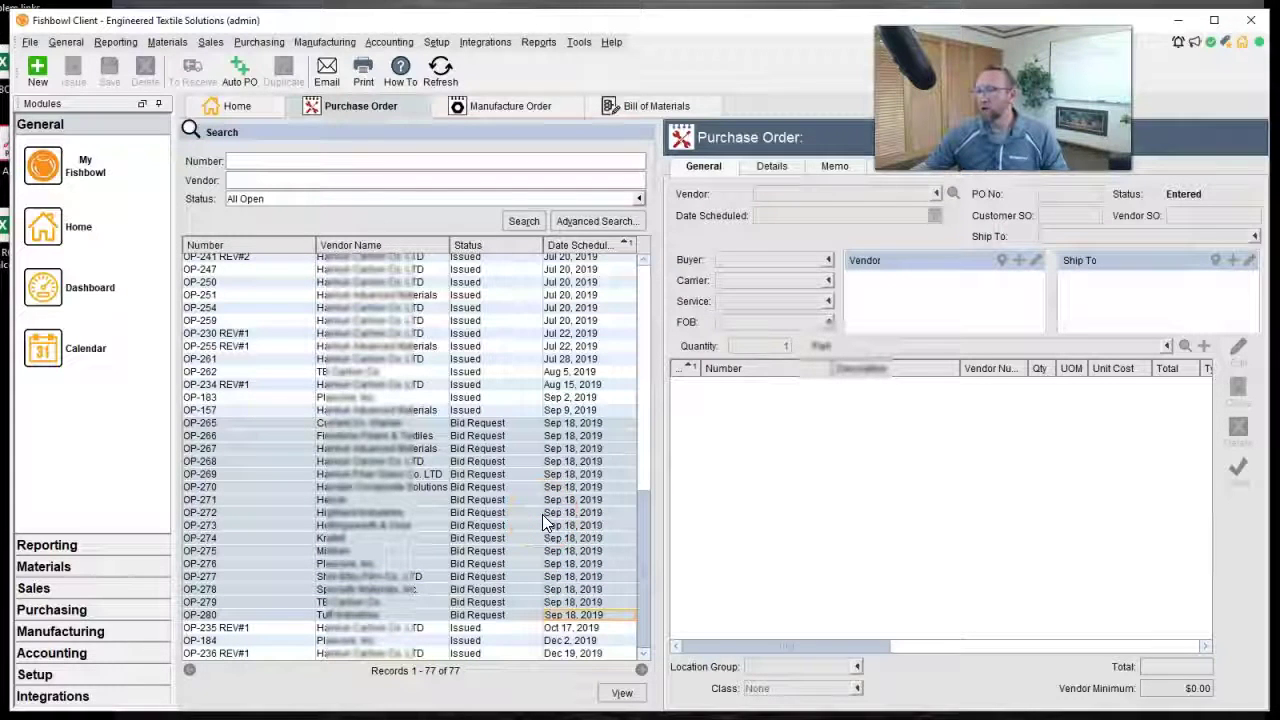
Open the Current (V)- Warren bid request and open the unit cost of its CF67022T-VTE-Sample line for editing
left_click(509, 425)
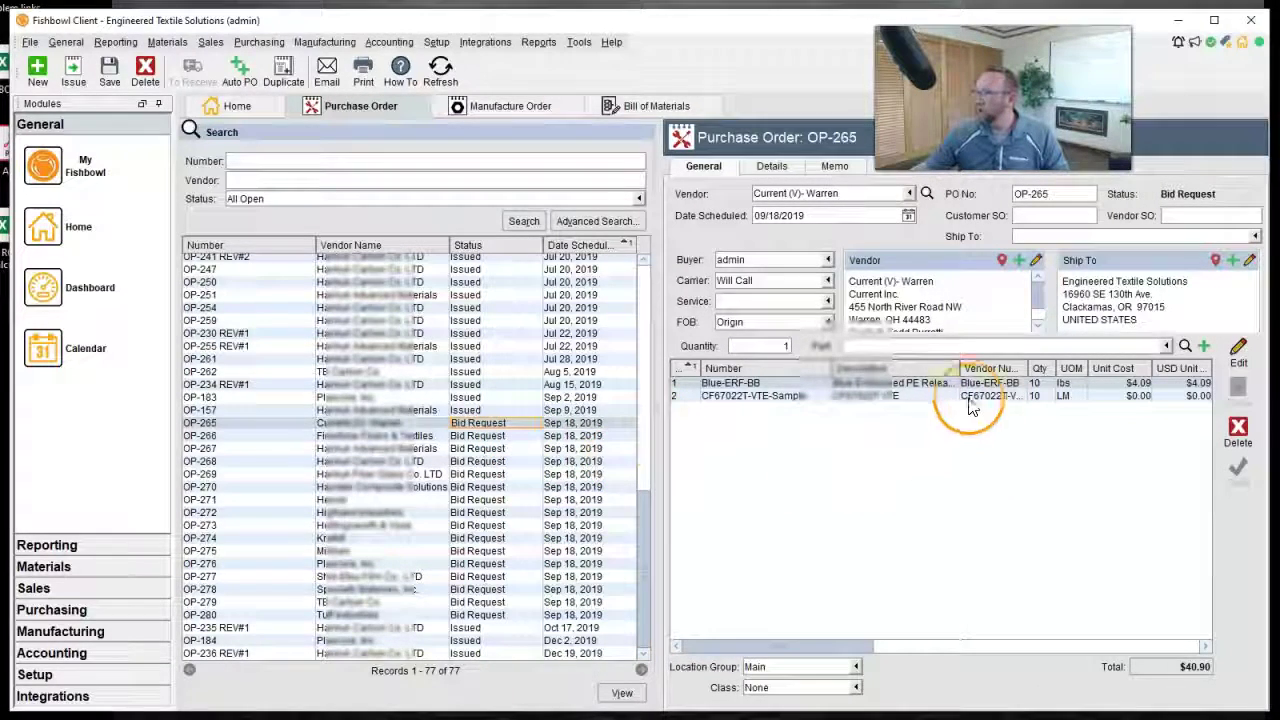
double_click(1113, 396)
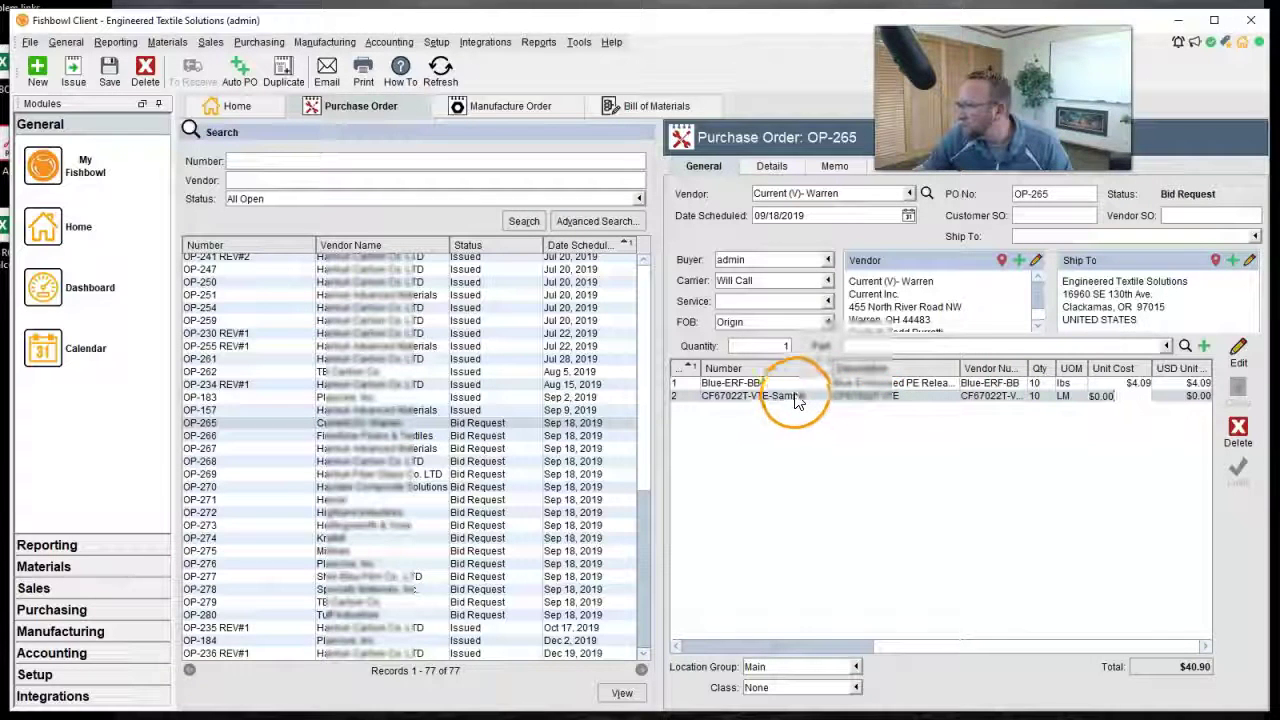
left_click(1043, 397)
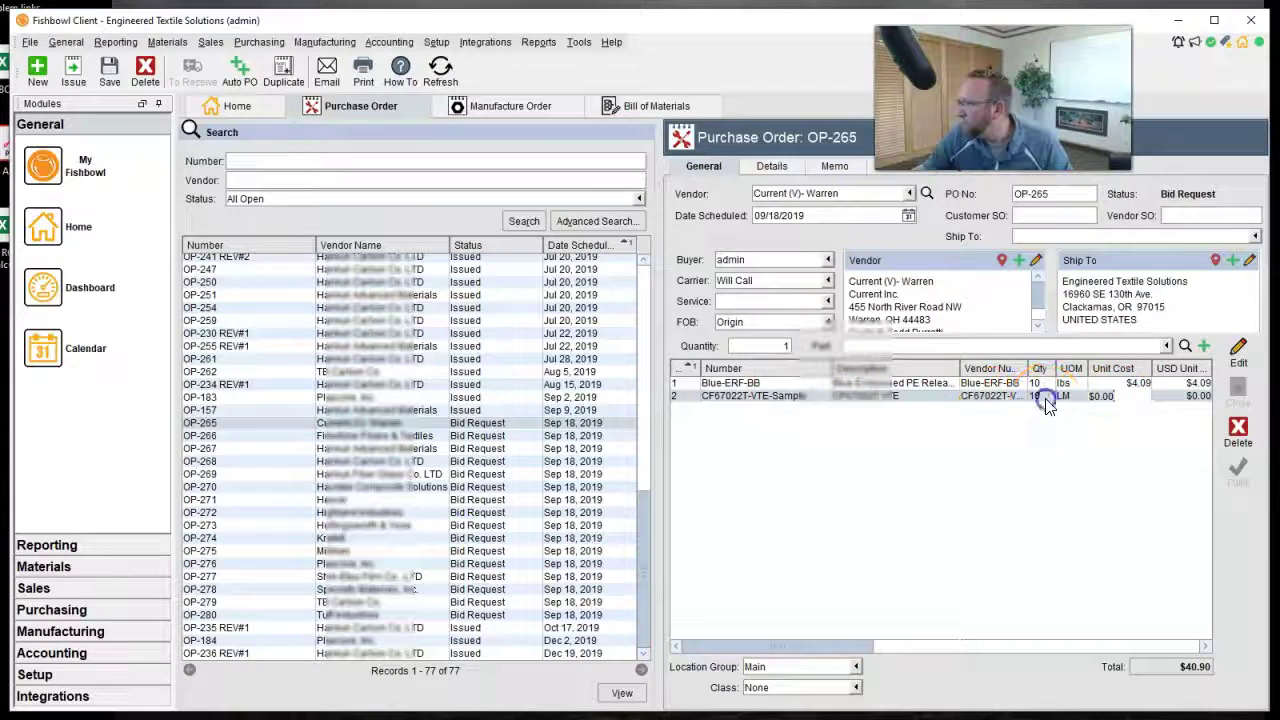
left_click(875, 401)
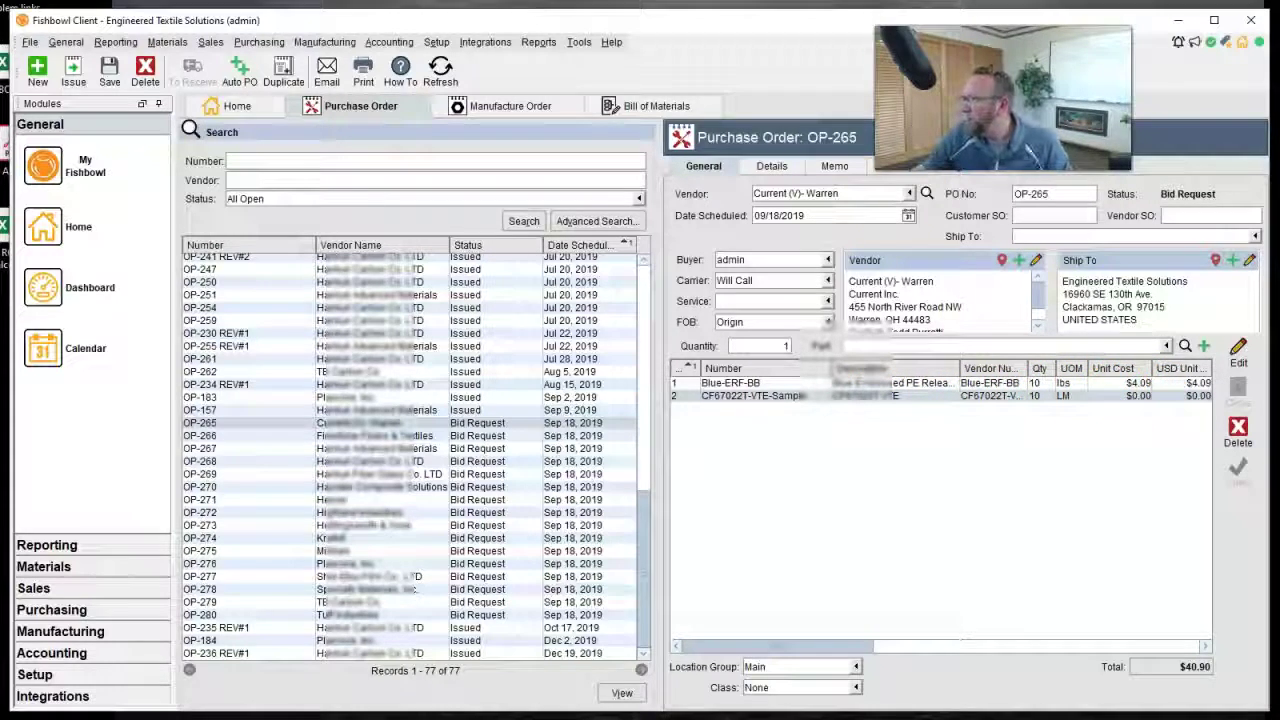
Set the bid request's carrier to Air-Hellman and try to save the purchase order
left_click(827, 280)
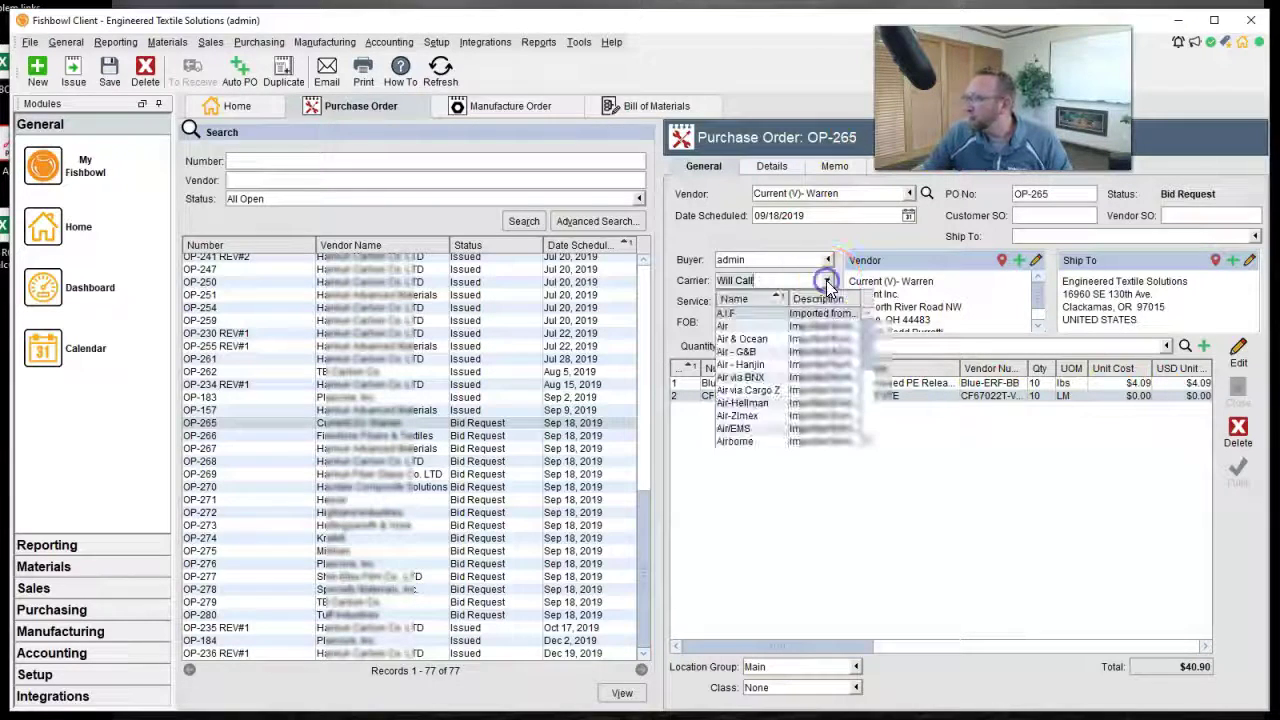
left_click(758, 402)
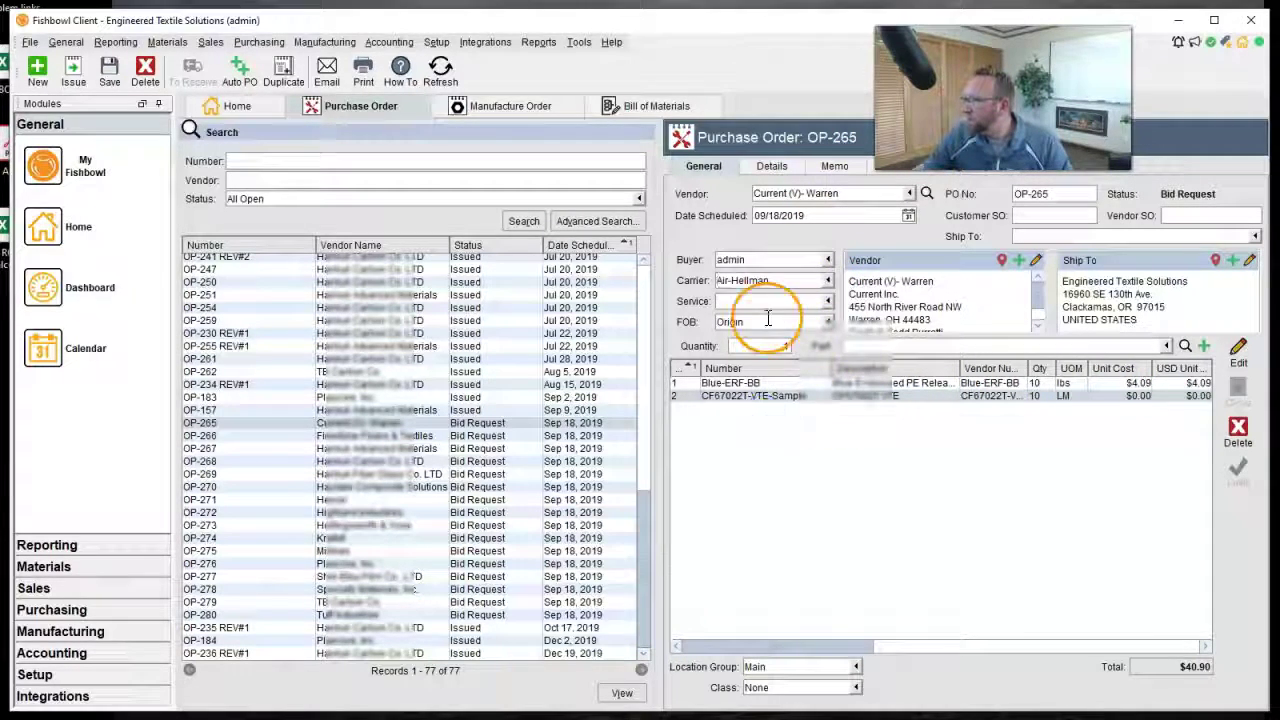
left_click(777, 174)
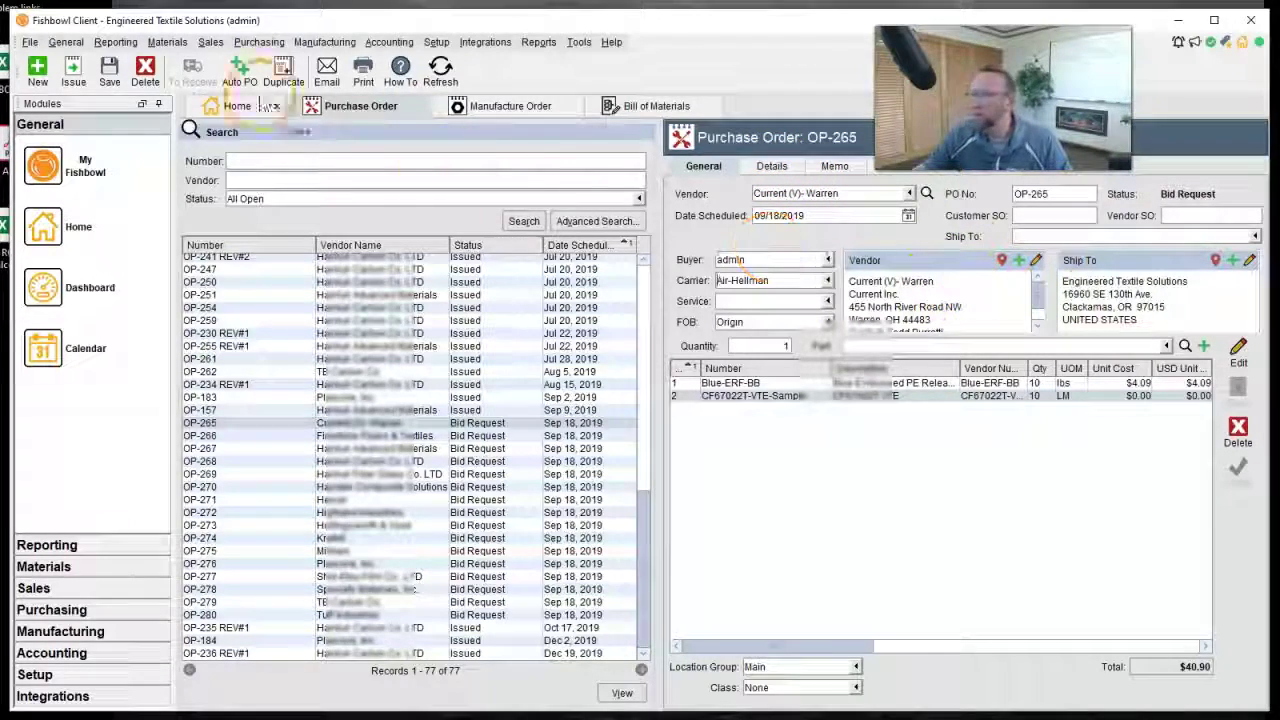
left_click(110, 76)
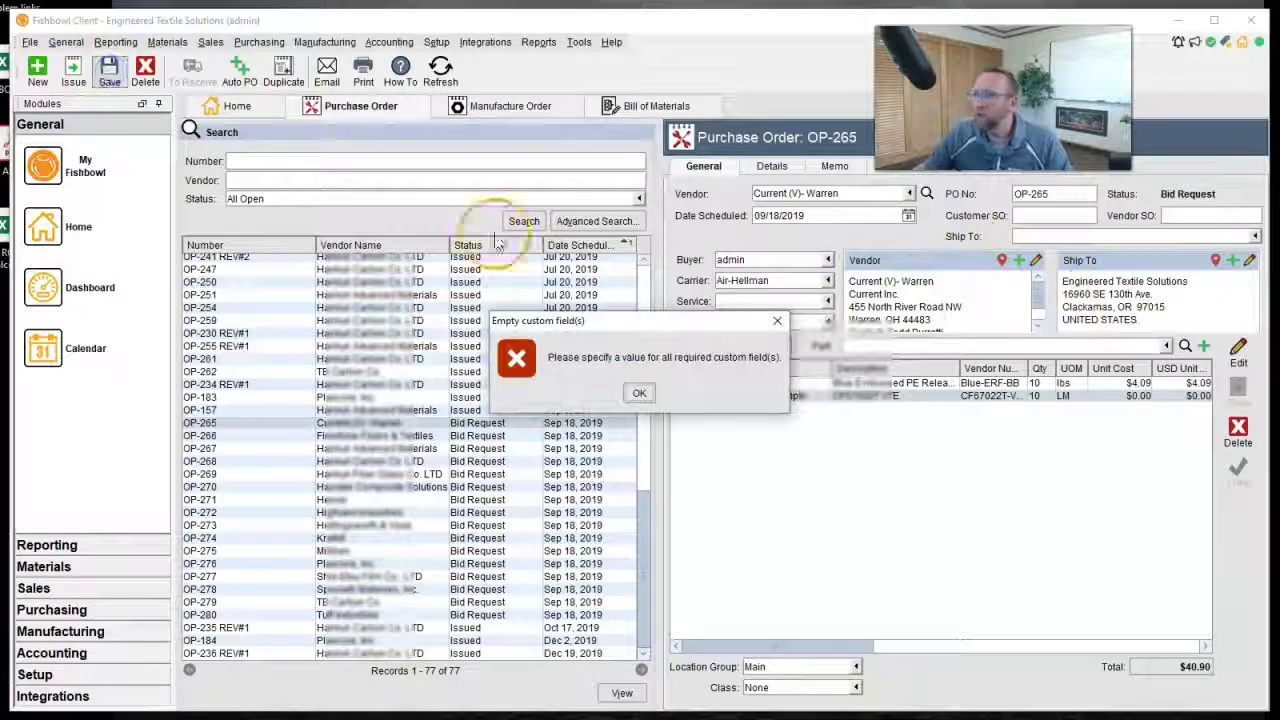
left_click(640, 393)
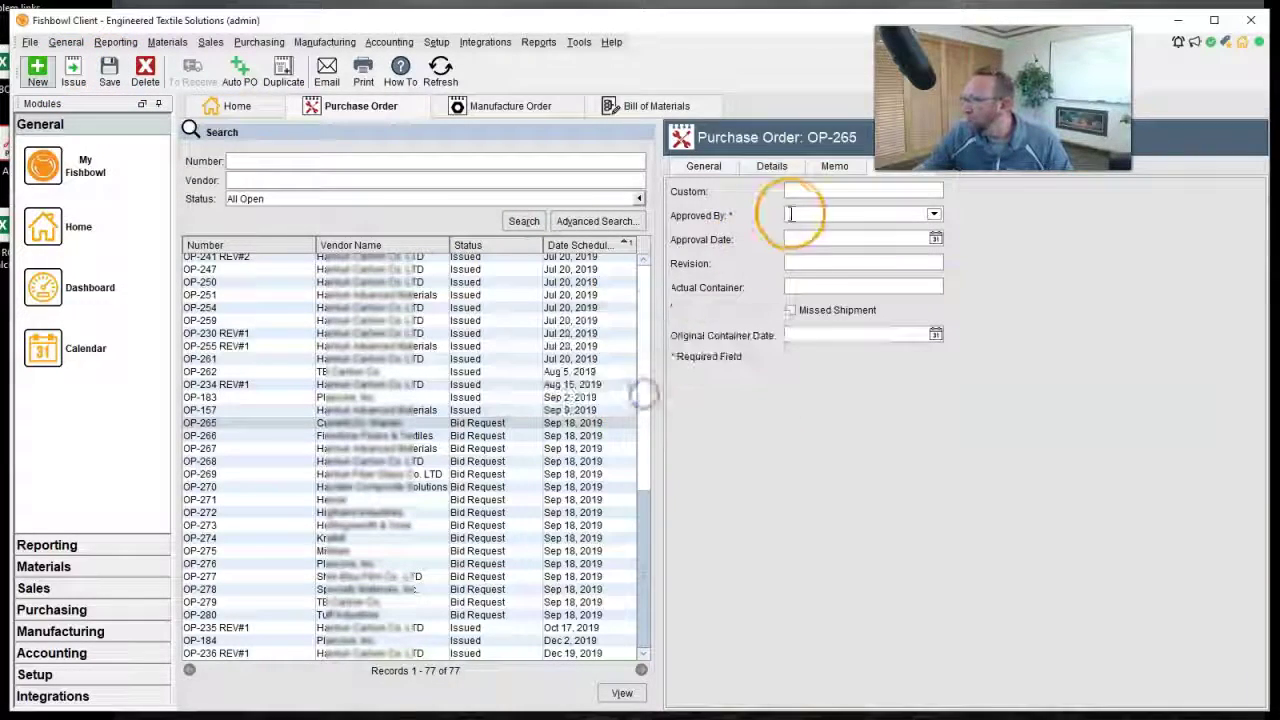
Choose an approver in the required Approved By custom field and save the purchase order
left_click(933, 214)
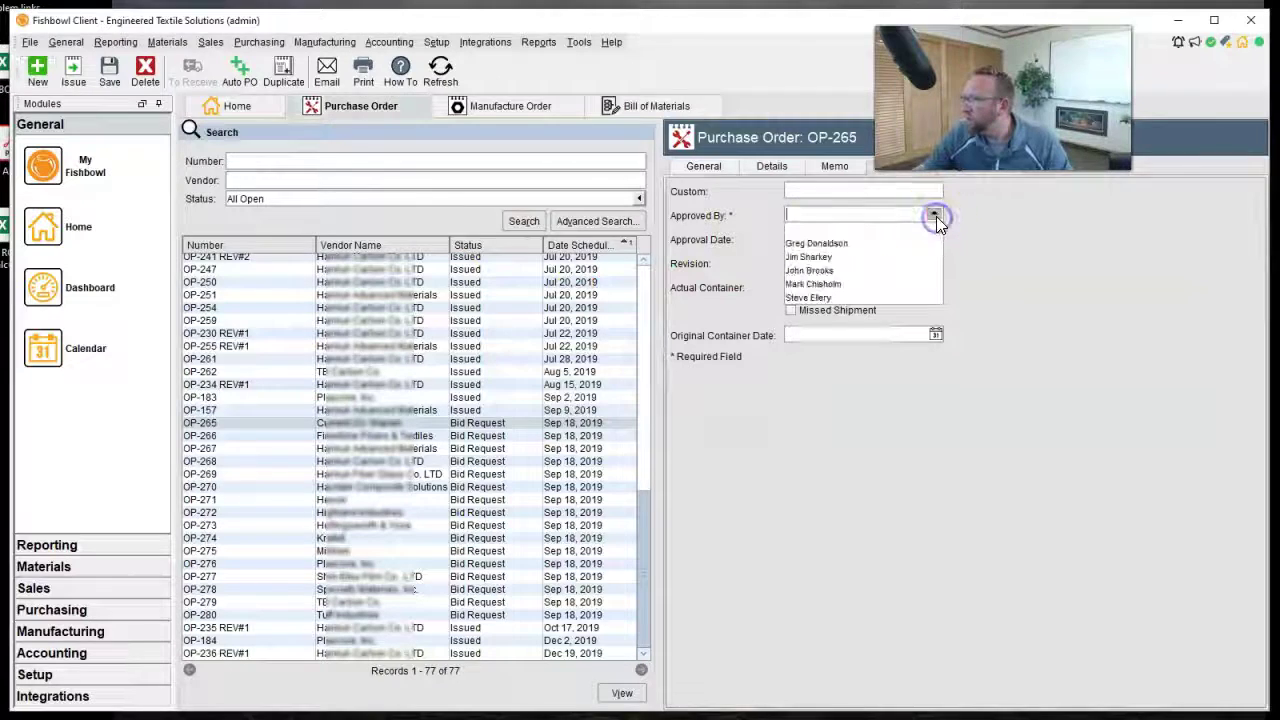
left_click(830, 258)
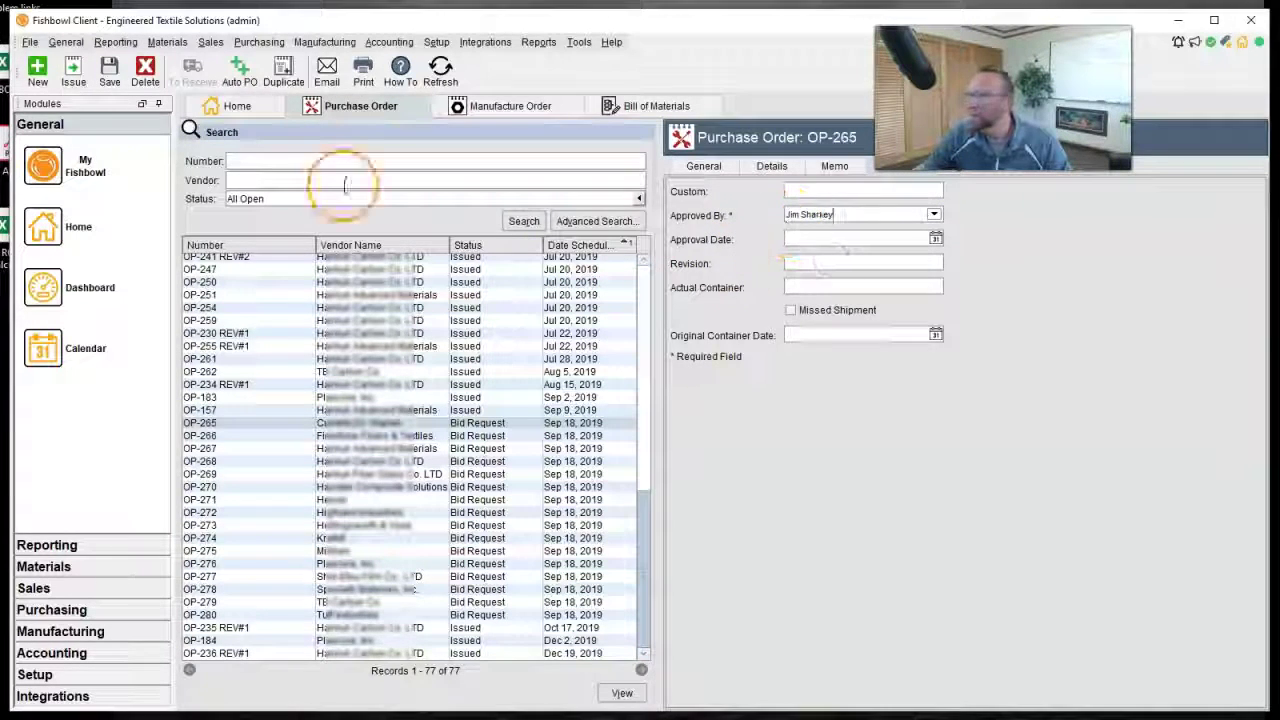
left_click(30, 42)
left_click(63, 141)
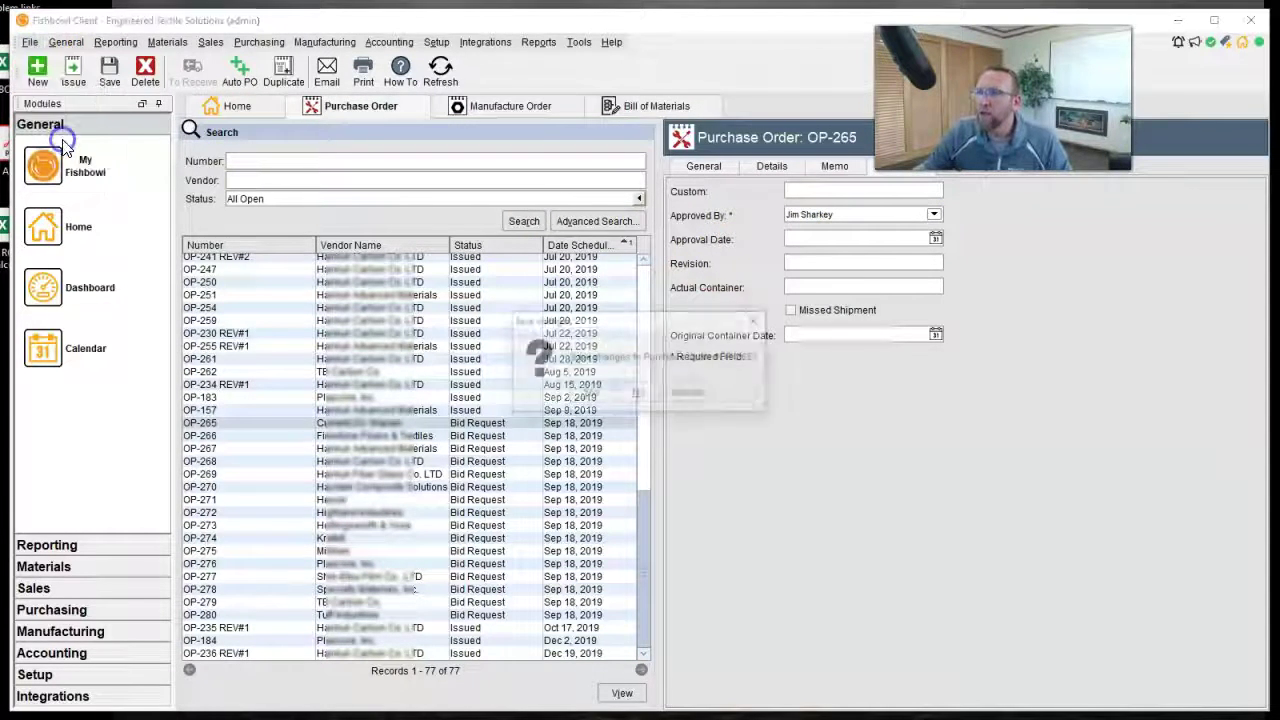
left_click(611, 396)
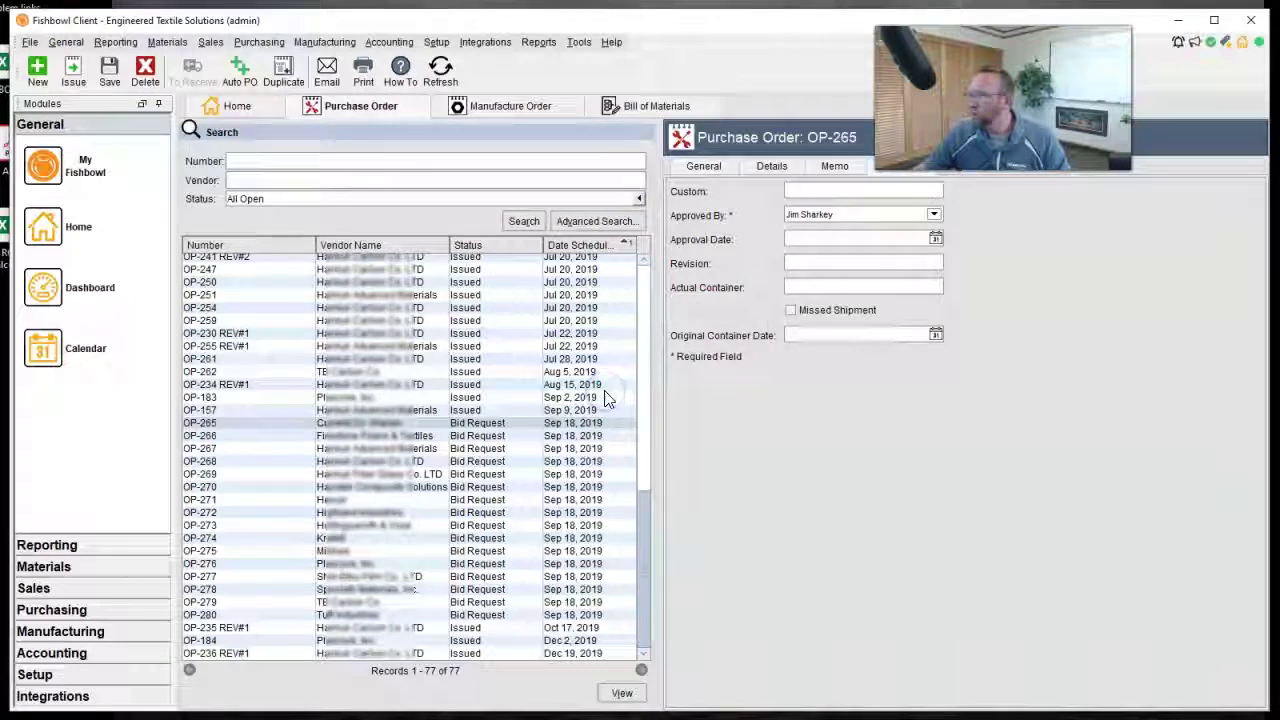
Review the printable bid request report for the Current (V)- Warren order from end to end and close the preview
scroll(728, 283, "down", 8)
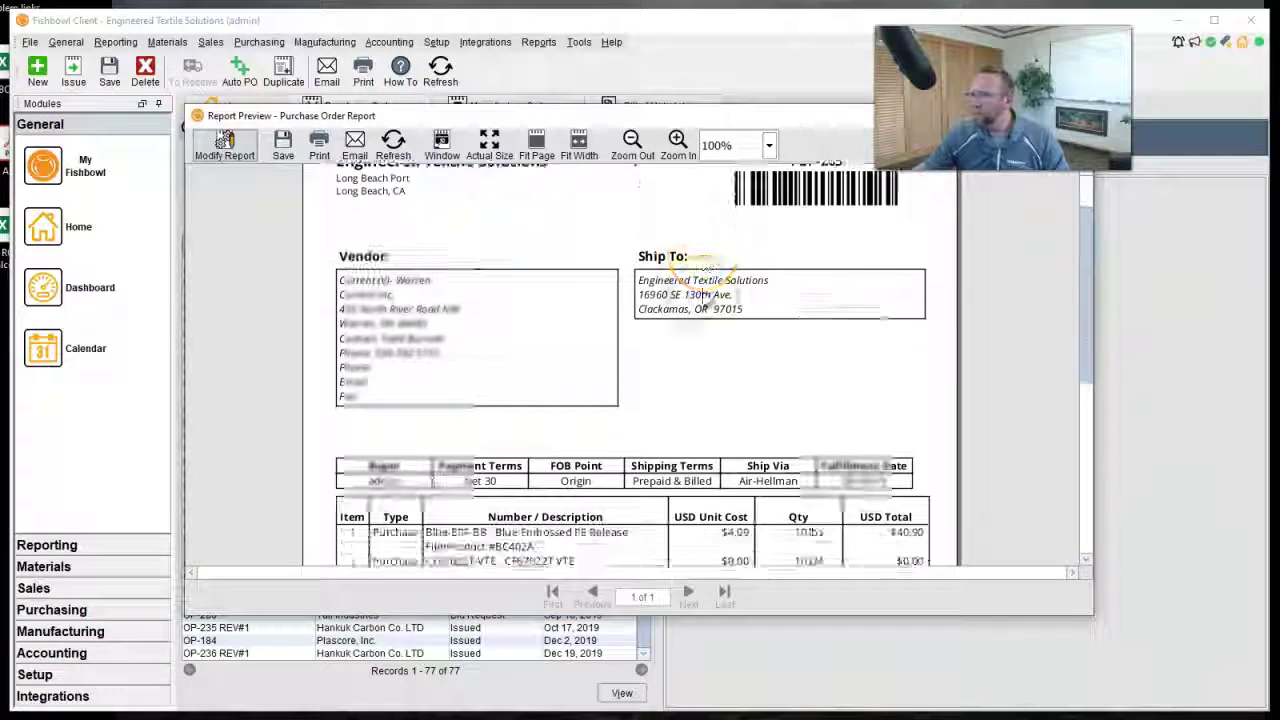
scroll(698, 309, "up", 8)
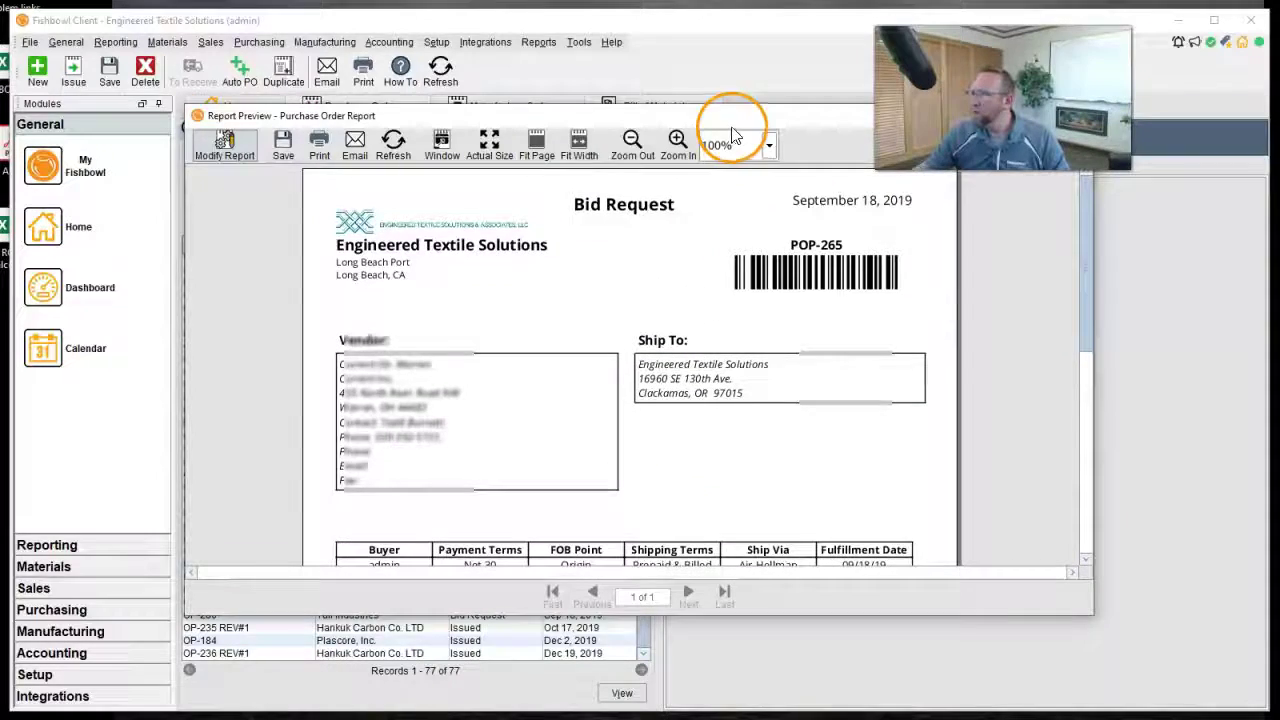
left_click_drag(729, 122, 645, 272)
left_click(987, 276)
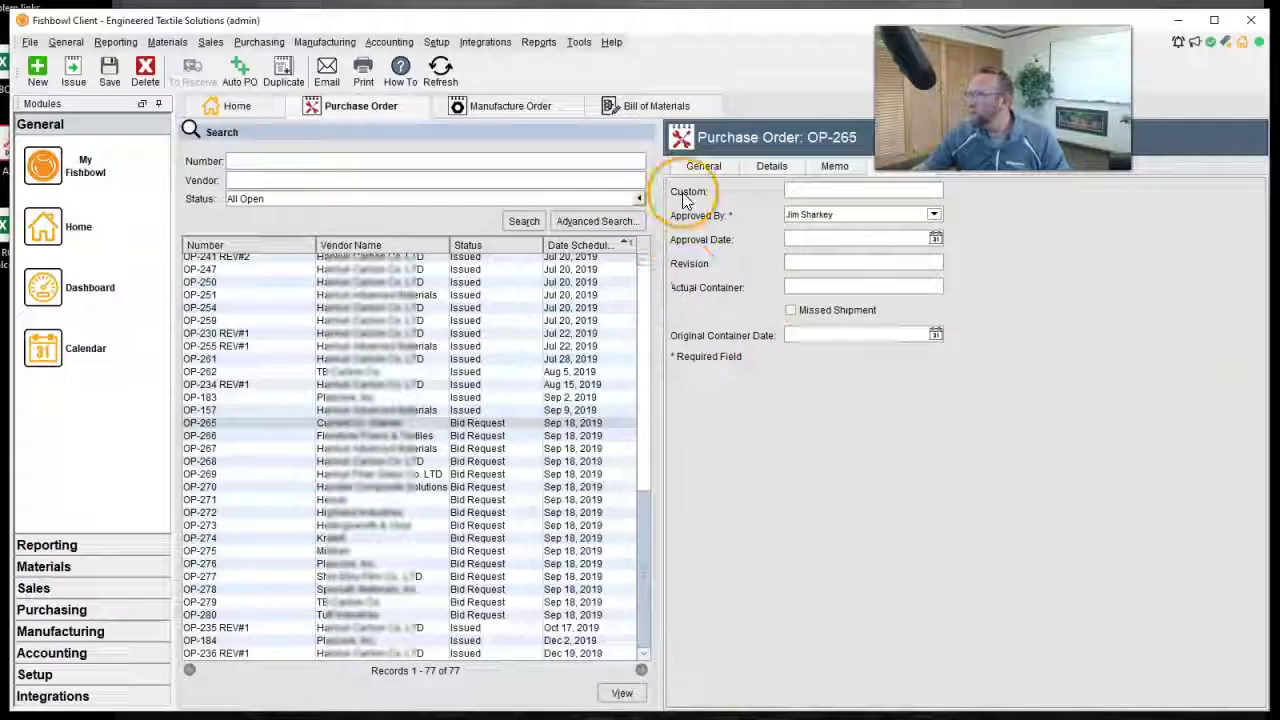
Issue the Current (V)- Warren purchase order, open the vendor email with its attachments and close it without sending
left_click(701, 166)
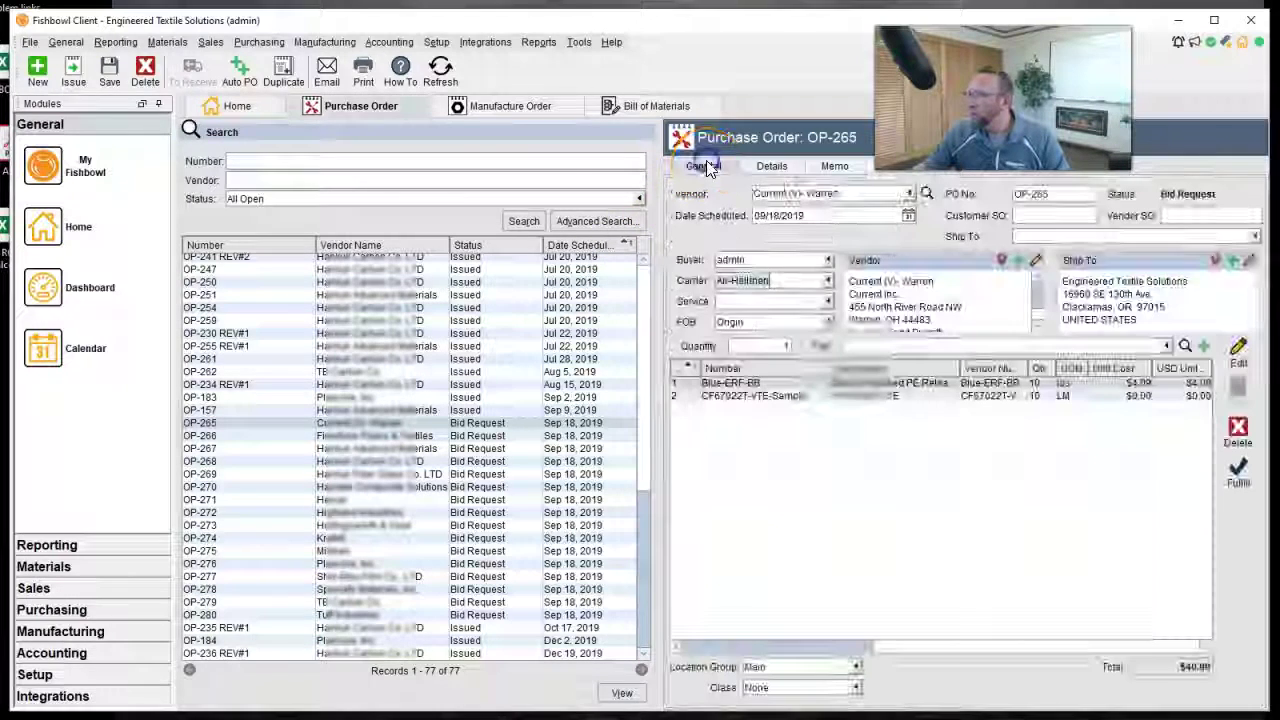
left_click(78, 76)
left_click(618, 393)
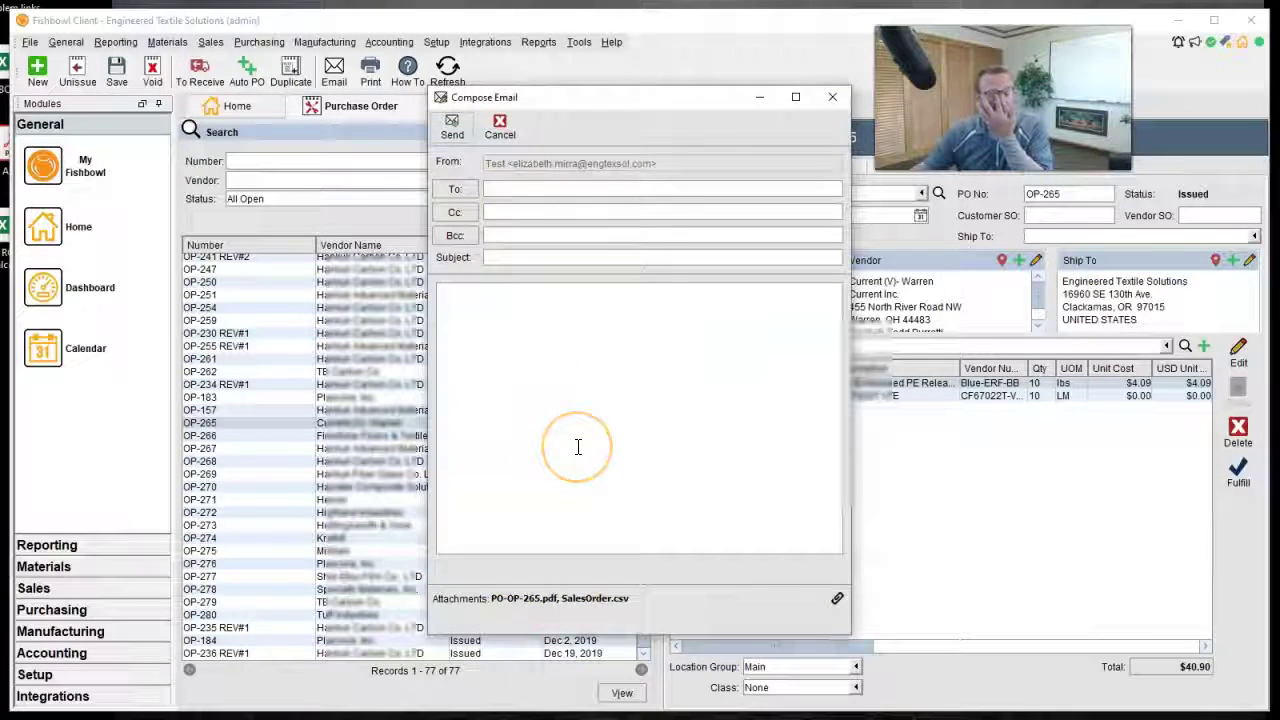
left_click(832, 96)
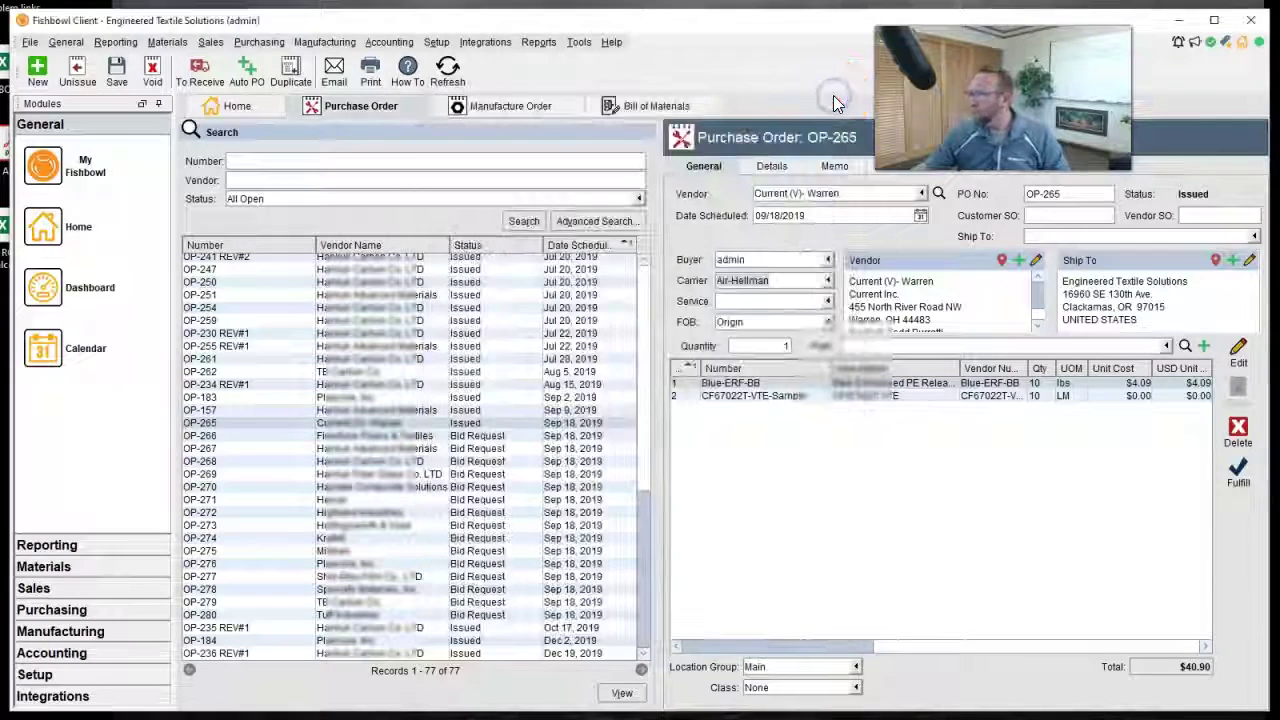
Open the Firestone Fibers & Textiles bid request and set its carrier to Air-Hellman
left_click(480, 440)
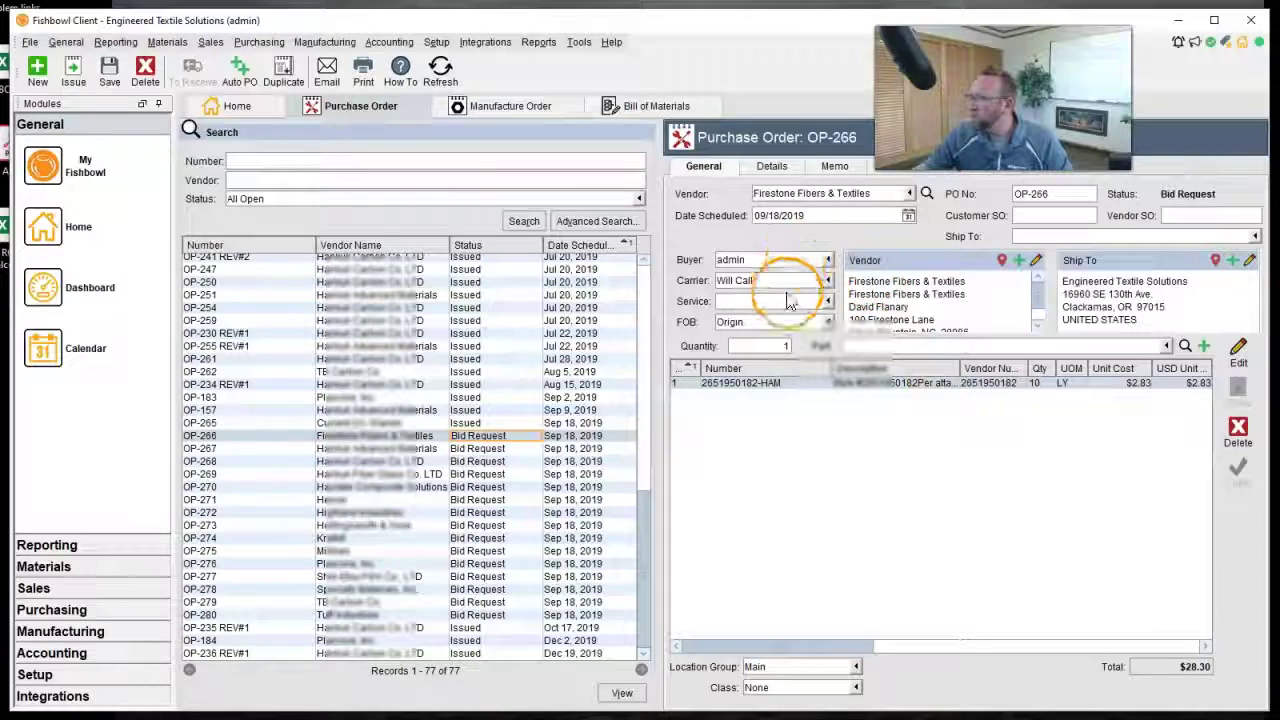
left_click(783, 285)
left_click(780, 402)
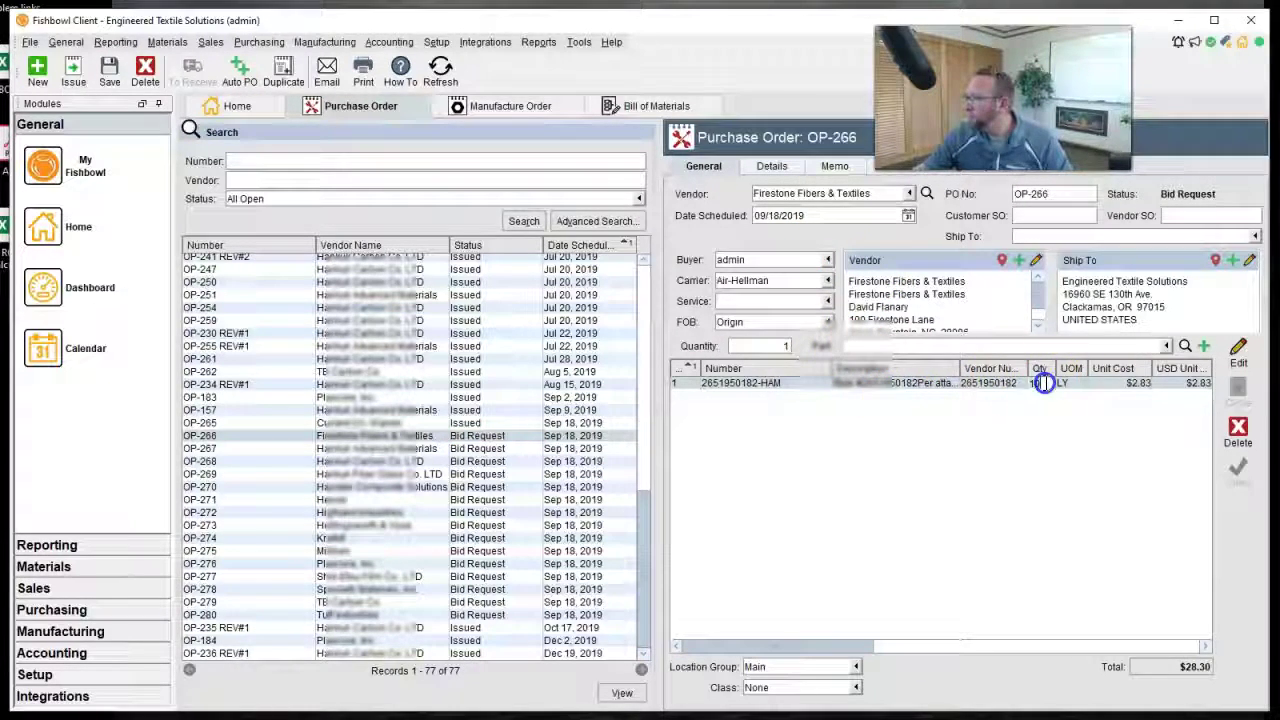
Check the Firestone Fibers & Textiles order's line cost, available location groups and vendor contact details without changing them
left_click(1114, 384)
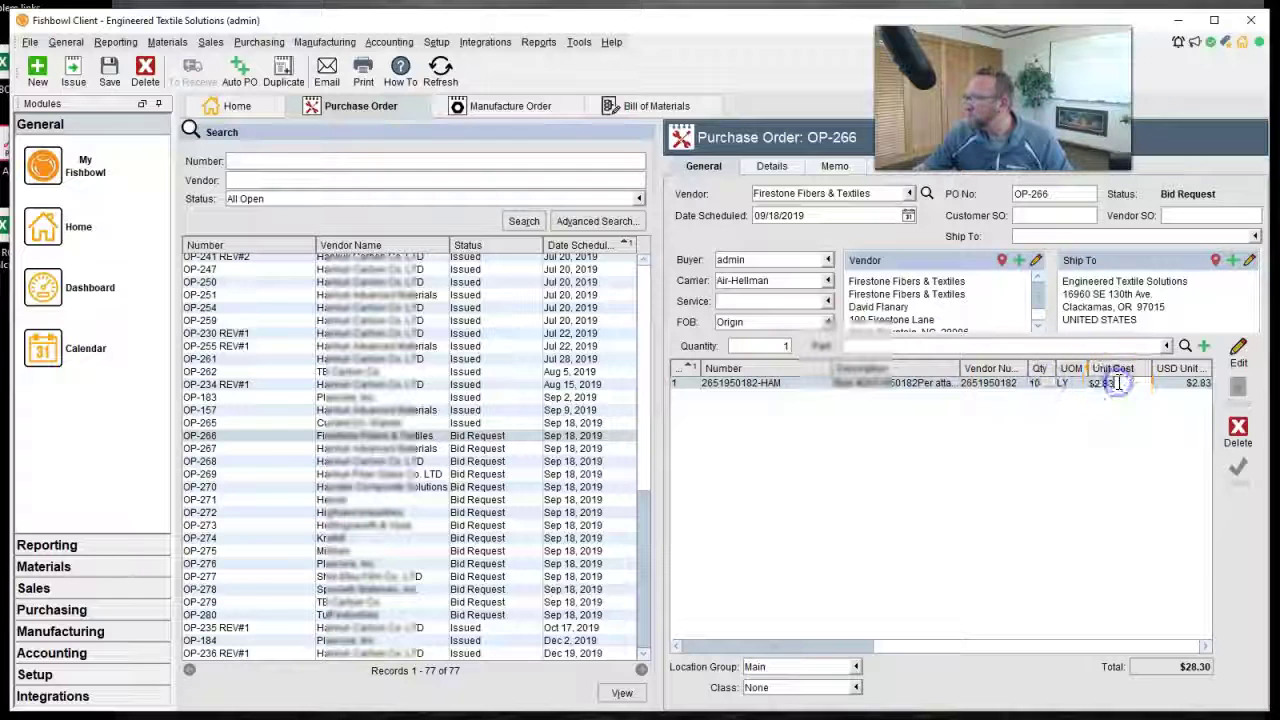
left_click(800, 667)
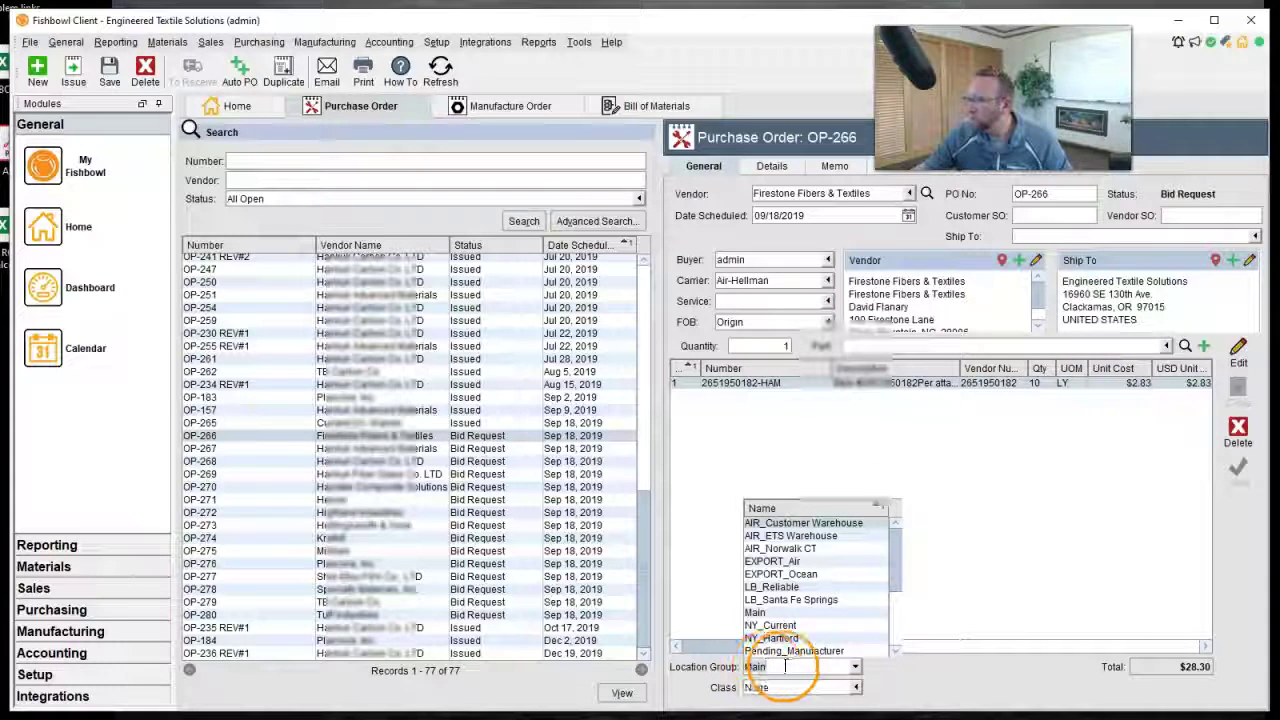
left_click(947, 682)
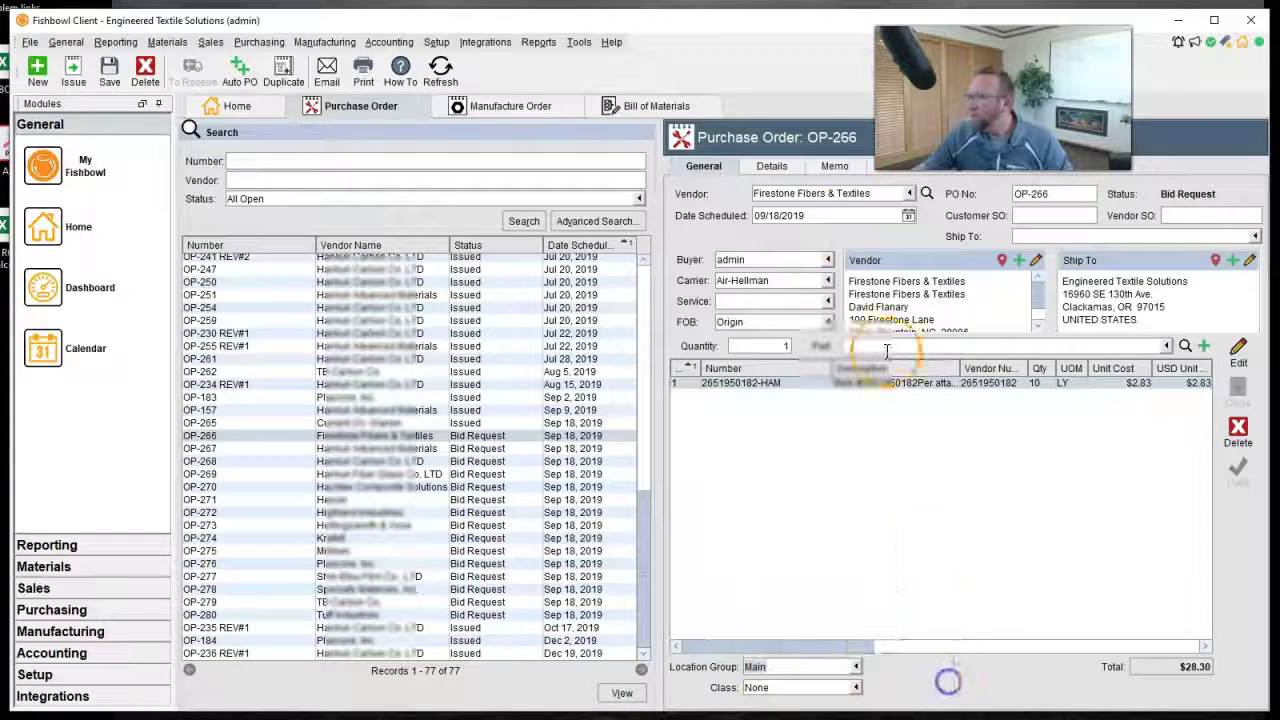
left_click(771, 170)
left_click(793, 239)
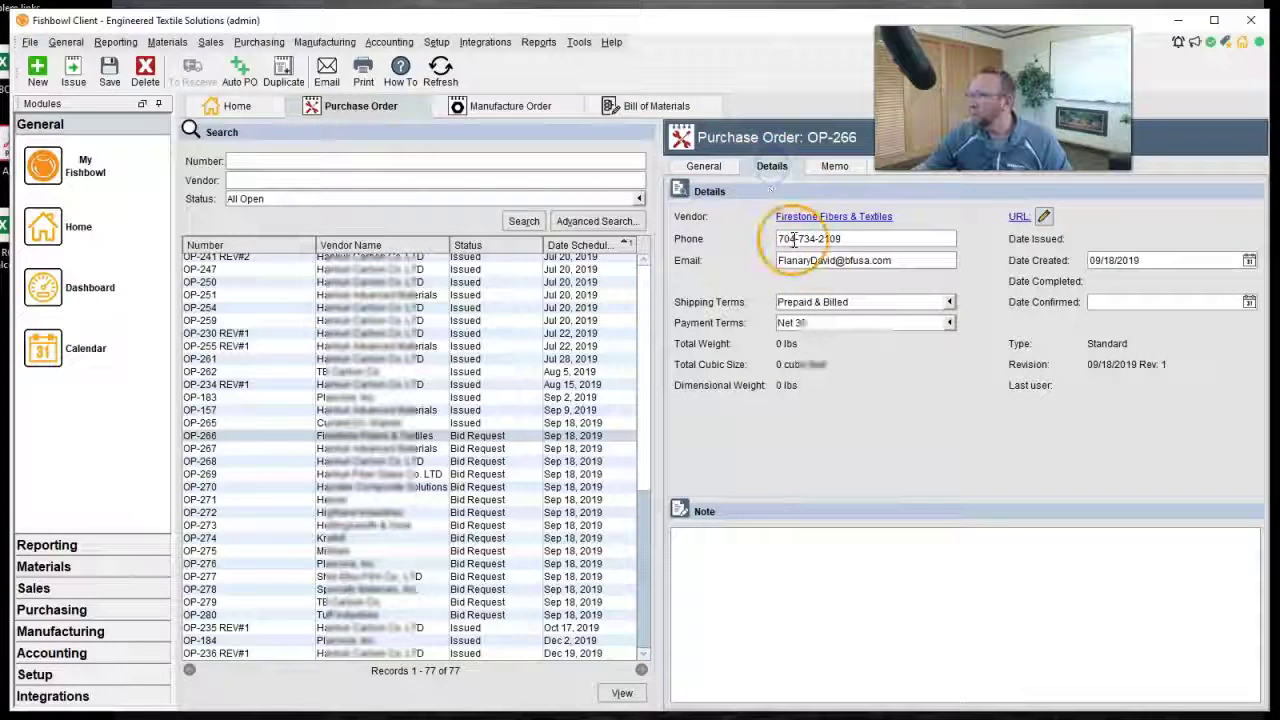
left_click(888, 239)
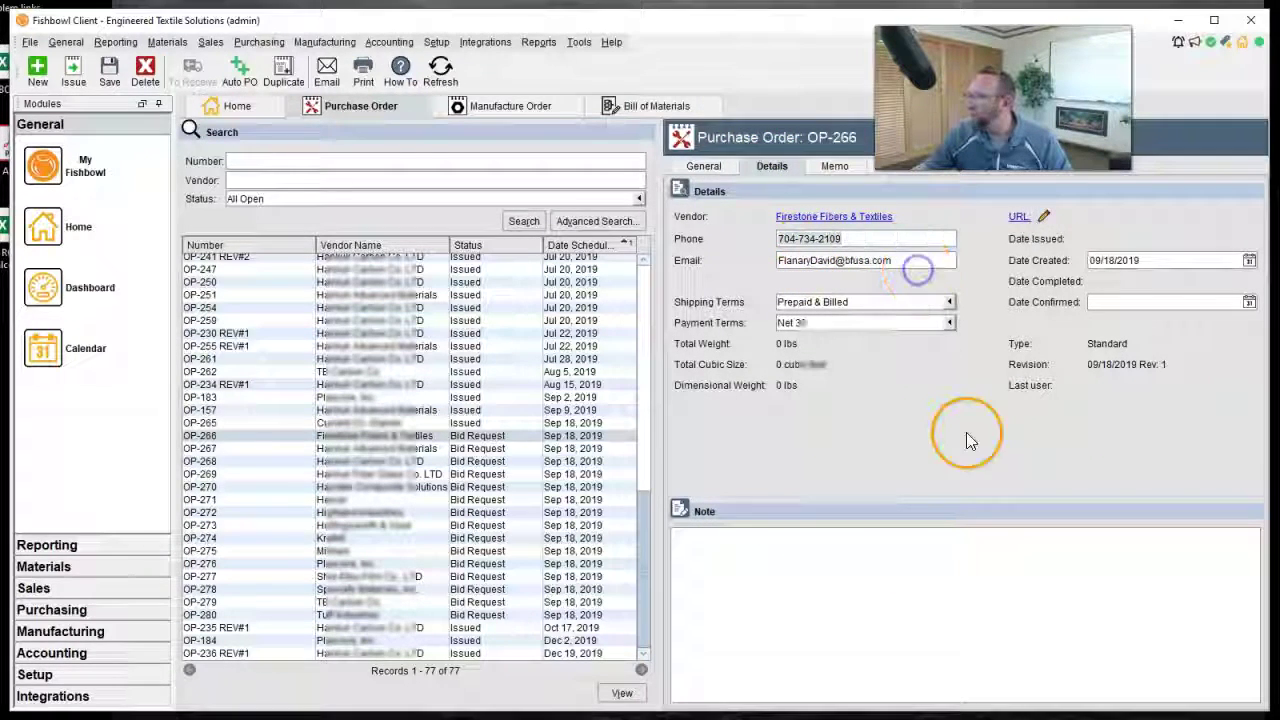
left_click(710, 170)
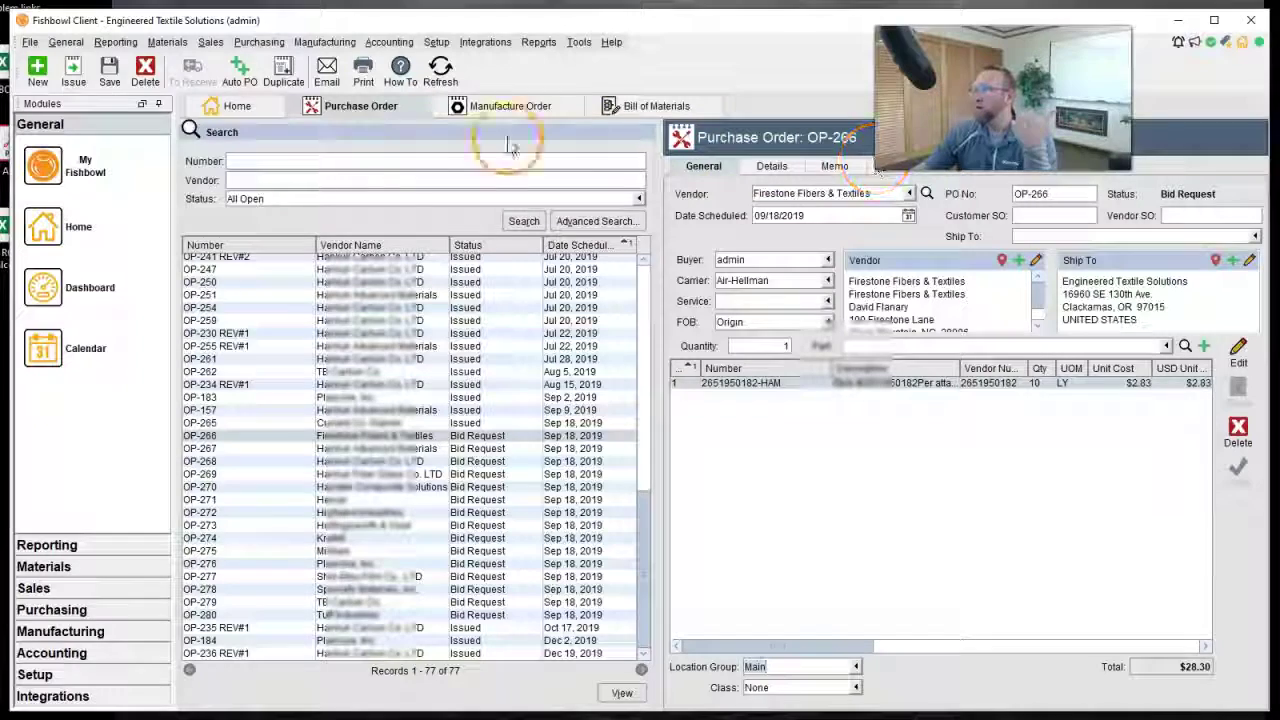
Try to issue the Firestone Fibers & Textiles order, decline the email, and choose an approver in the required Approved By field
left_click(75, 80)
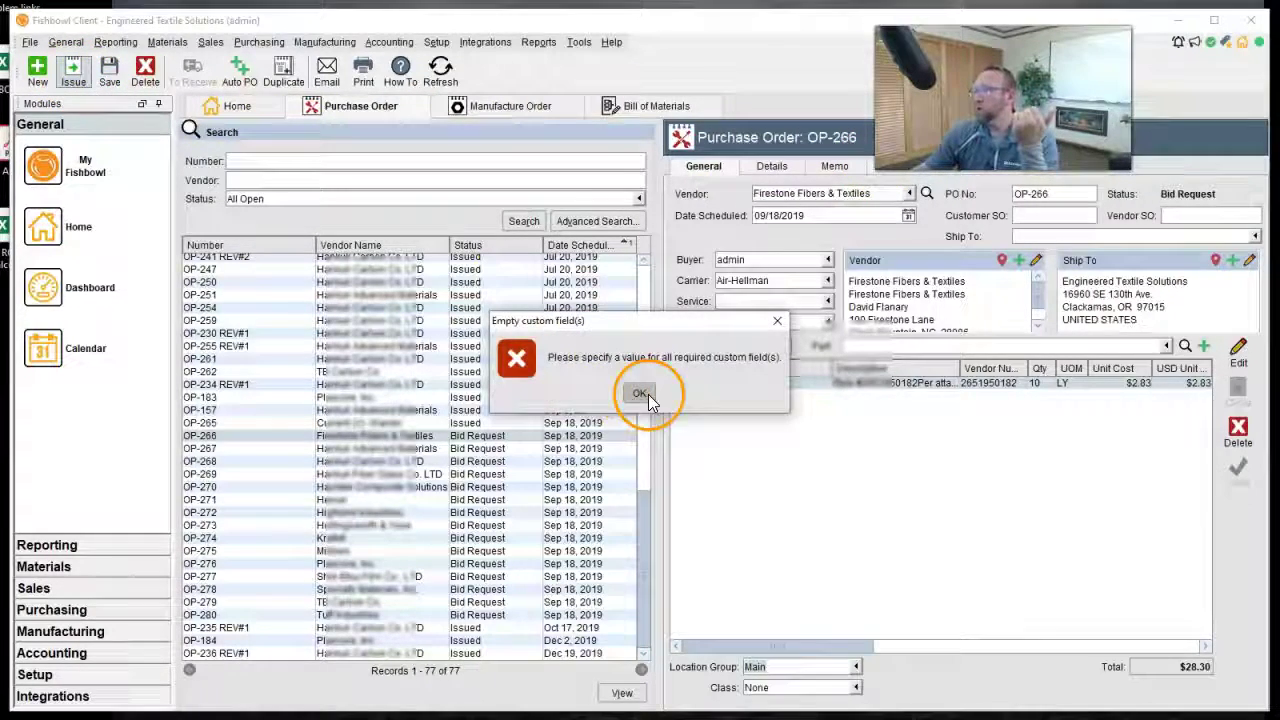
left_click(648, 394)
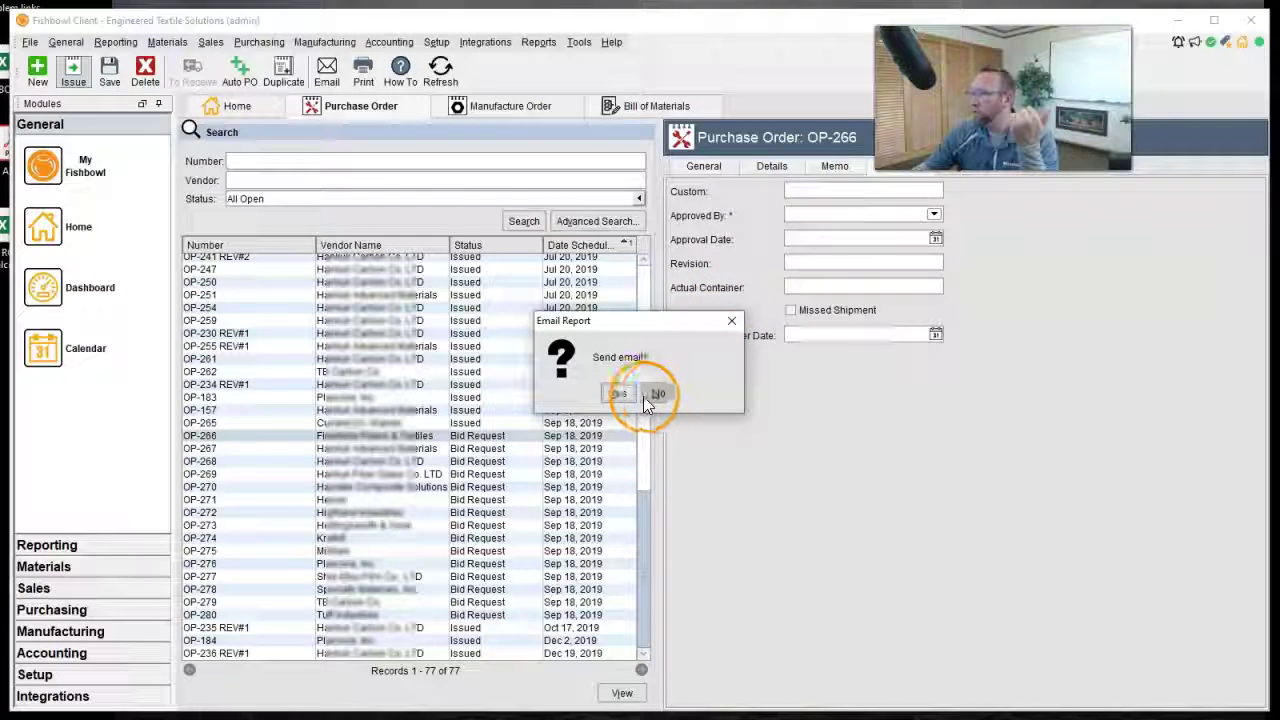
left_click(659, 395)
left_click(934, 214)
left_click(830, 280)
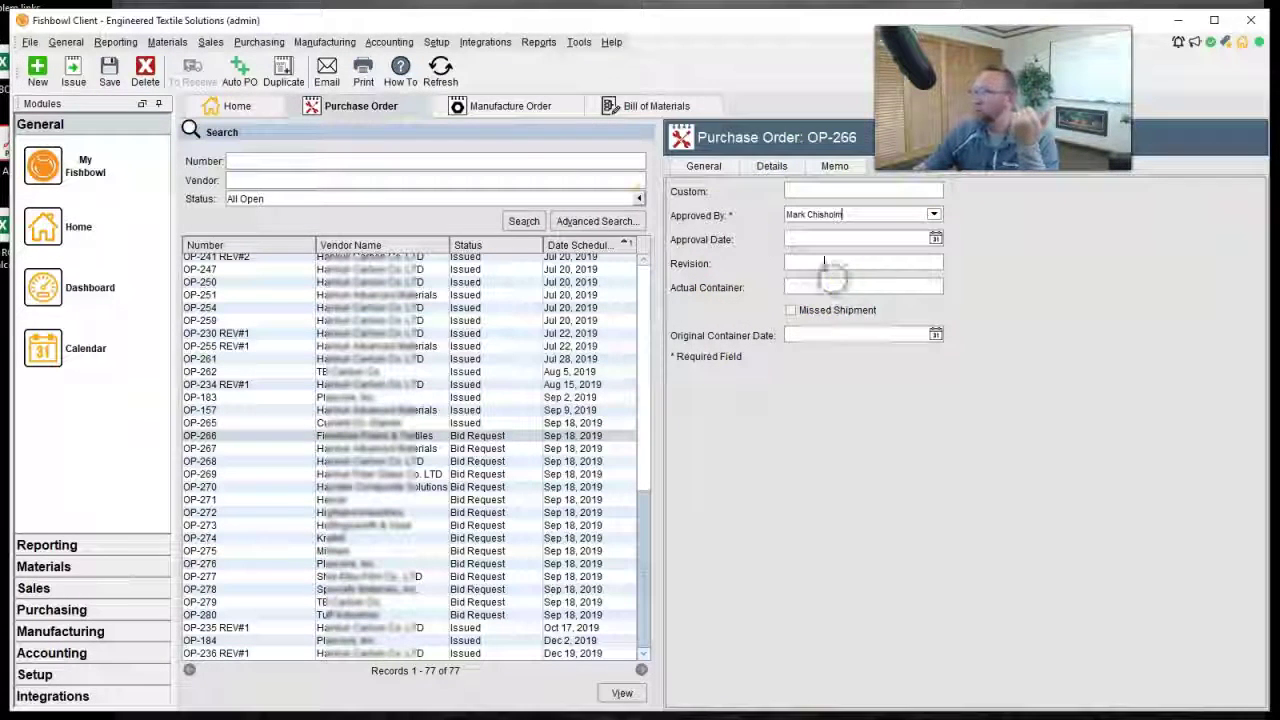
Issue the Firestone Fibers & Textiles purchase order, open the vendor email with its attachments and close it without sending
left_click(84, 88)
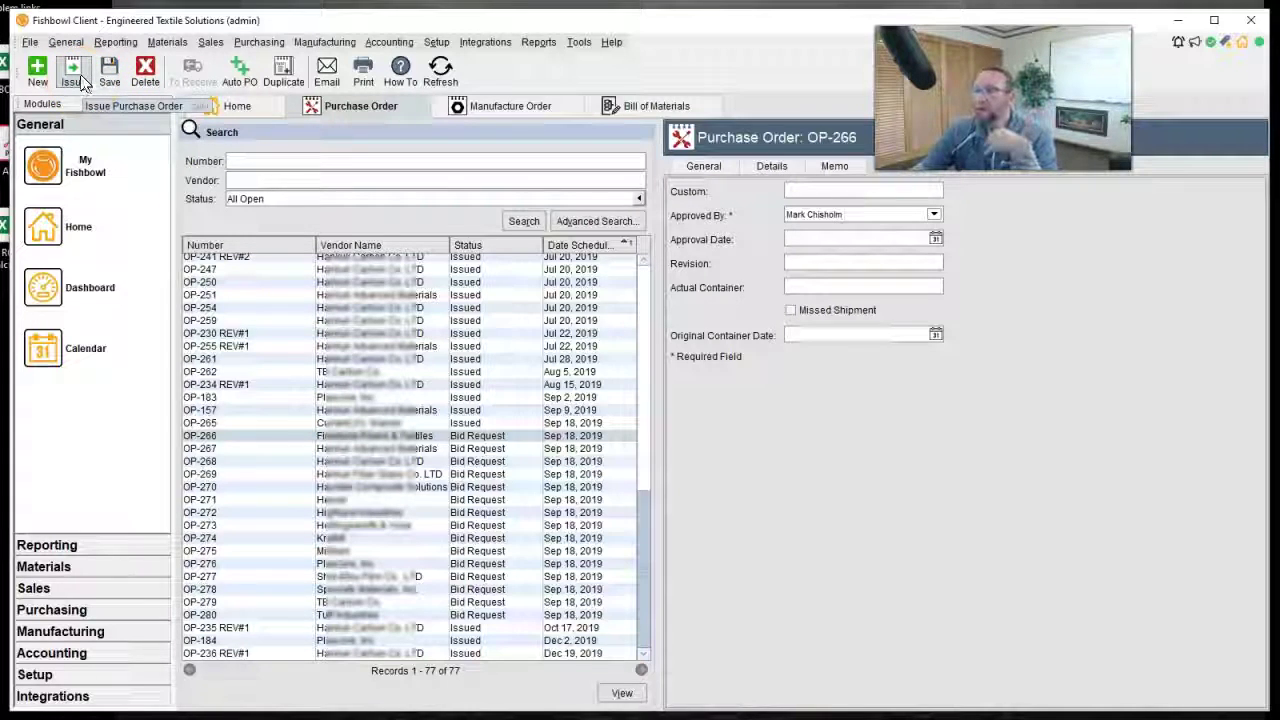
left_click(612, 392)
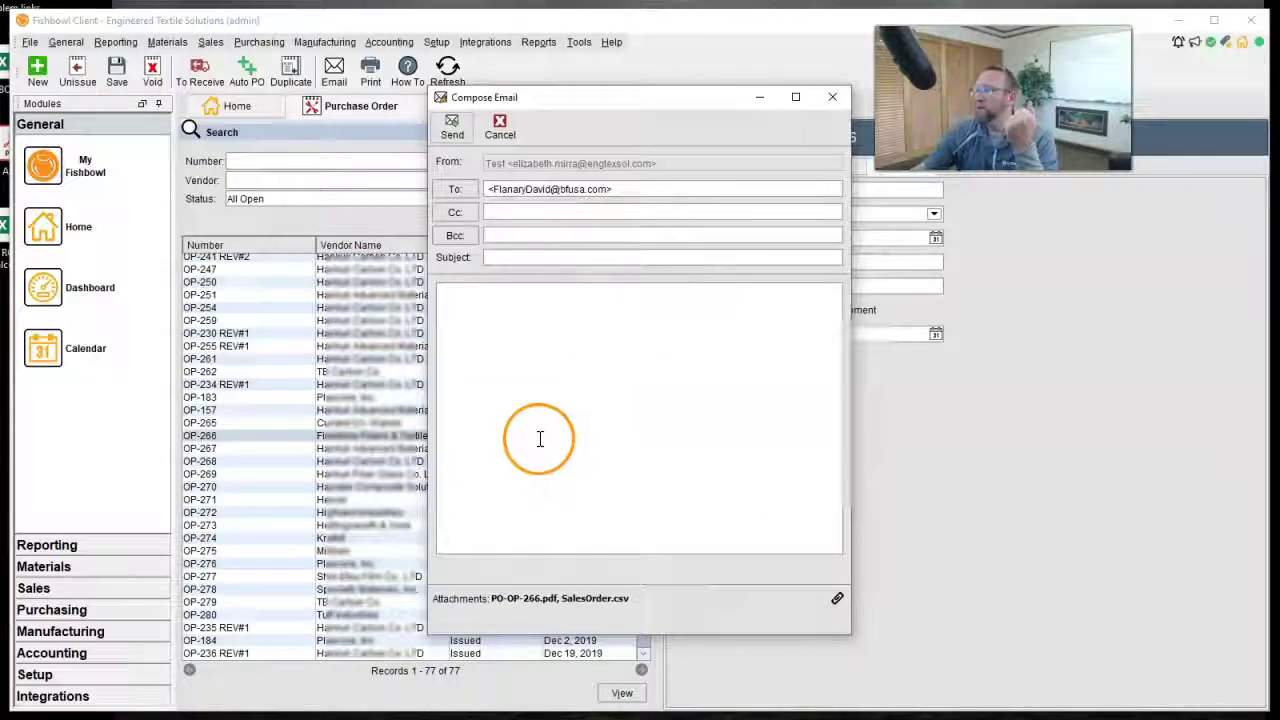
left_click(834, 97)
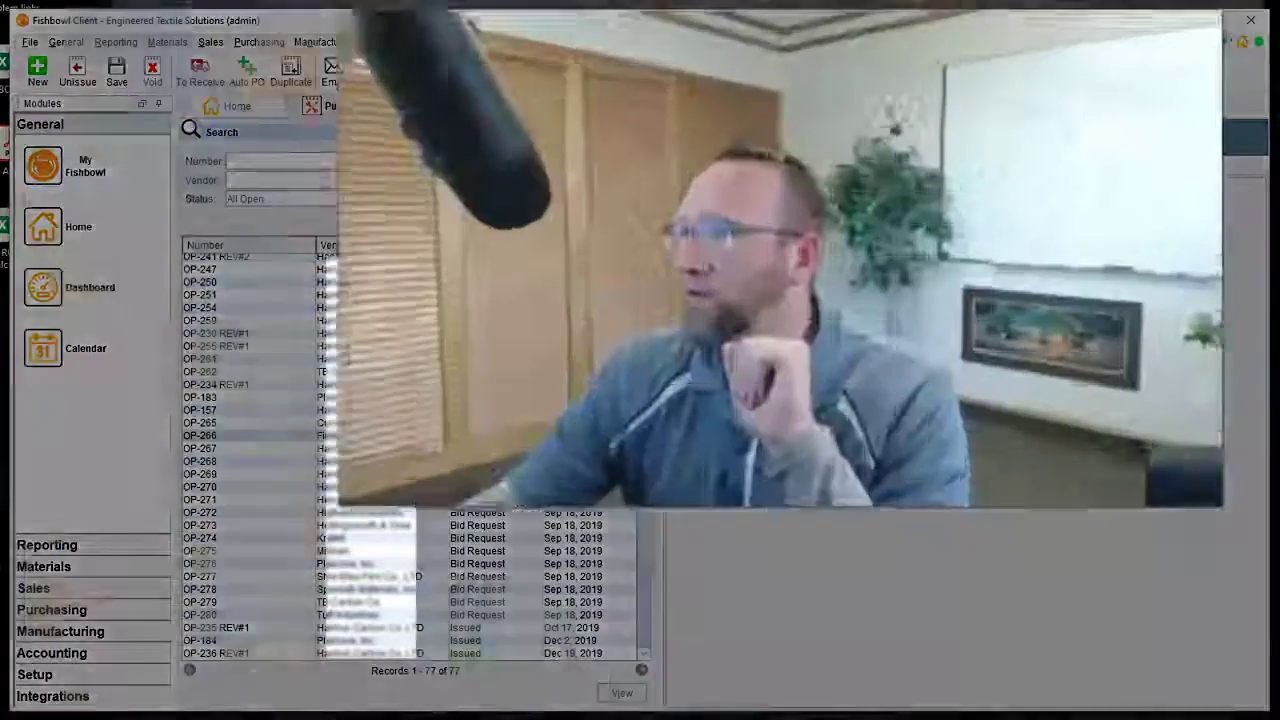